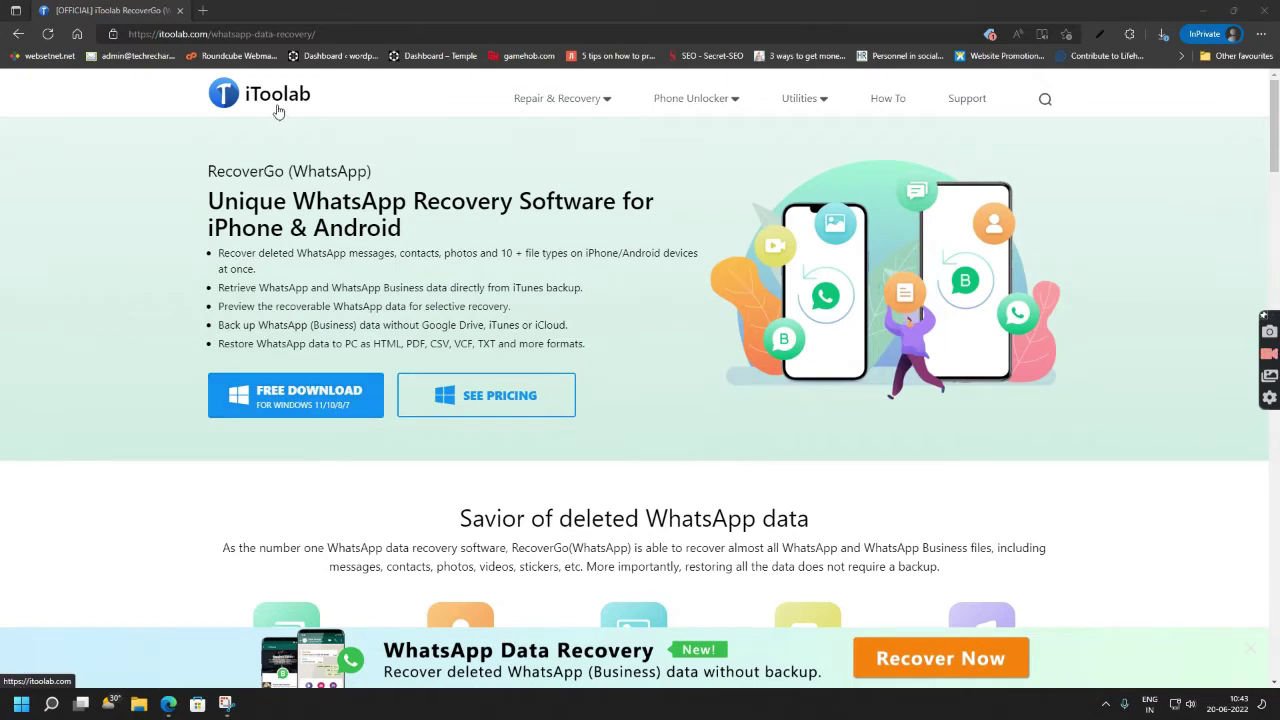
# Download the RecoverGo (WhatsApp) installer for Windows from the iToolab page and save it
pyautogui.click(313, 400)
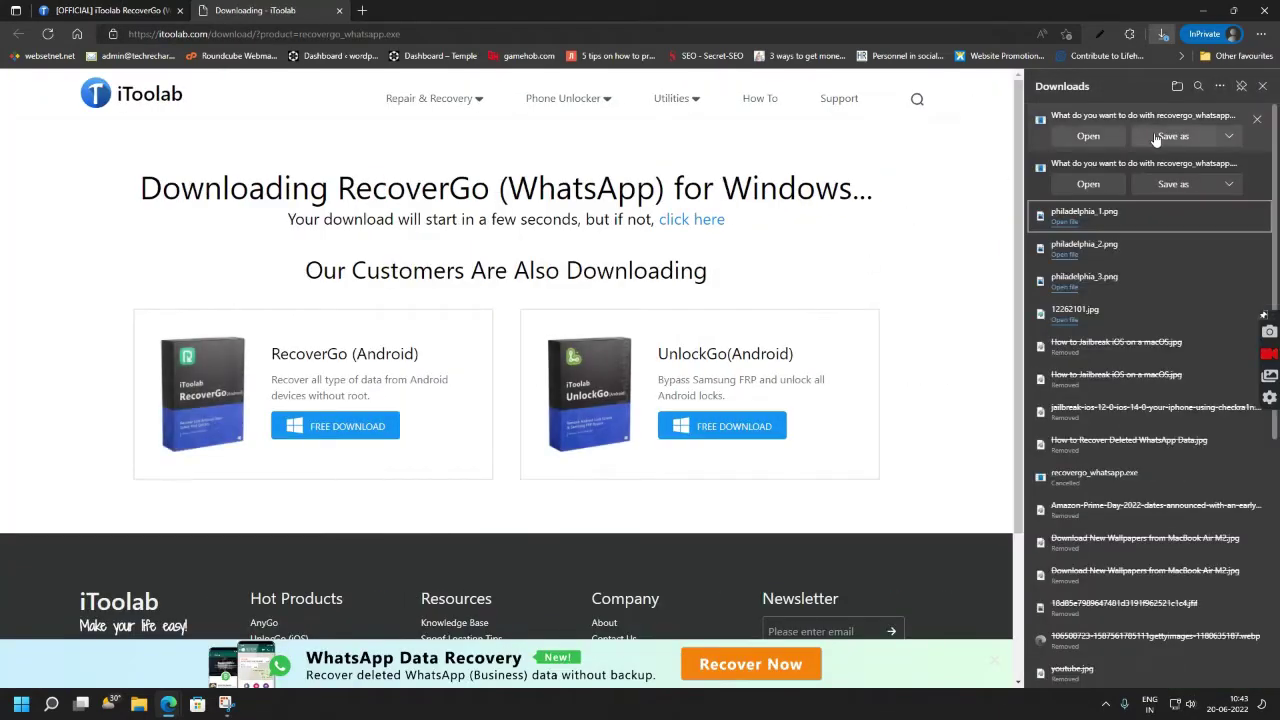
pyautogui.click(1150, 137)
pyautogui.click(526, 338)
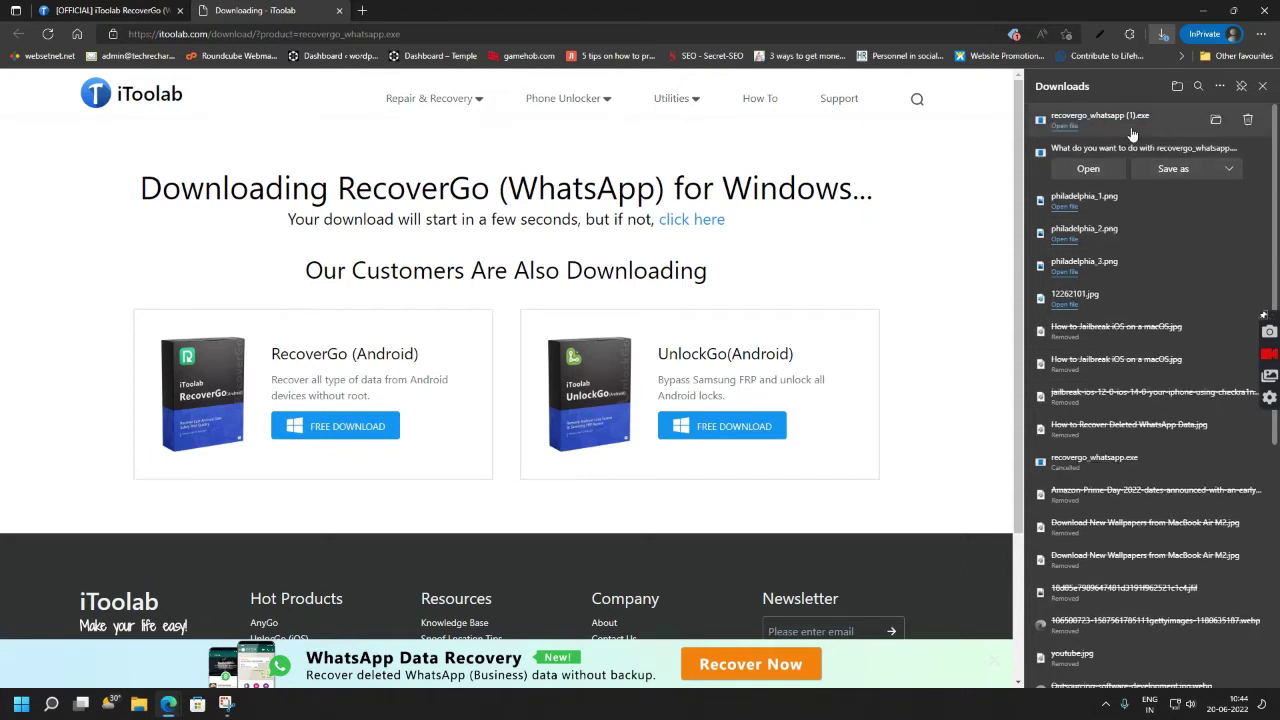
# Run the downloaded installer, accept the license agreement and install RecoverGo (WhatsApp) into the existing default Program Files (x86) folder
pyautogui.click(1130, 130)
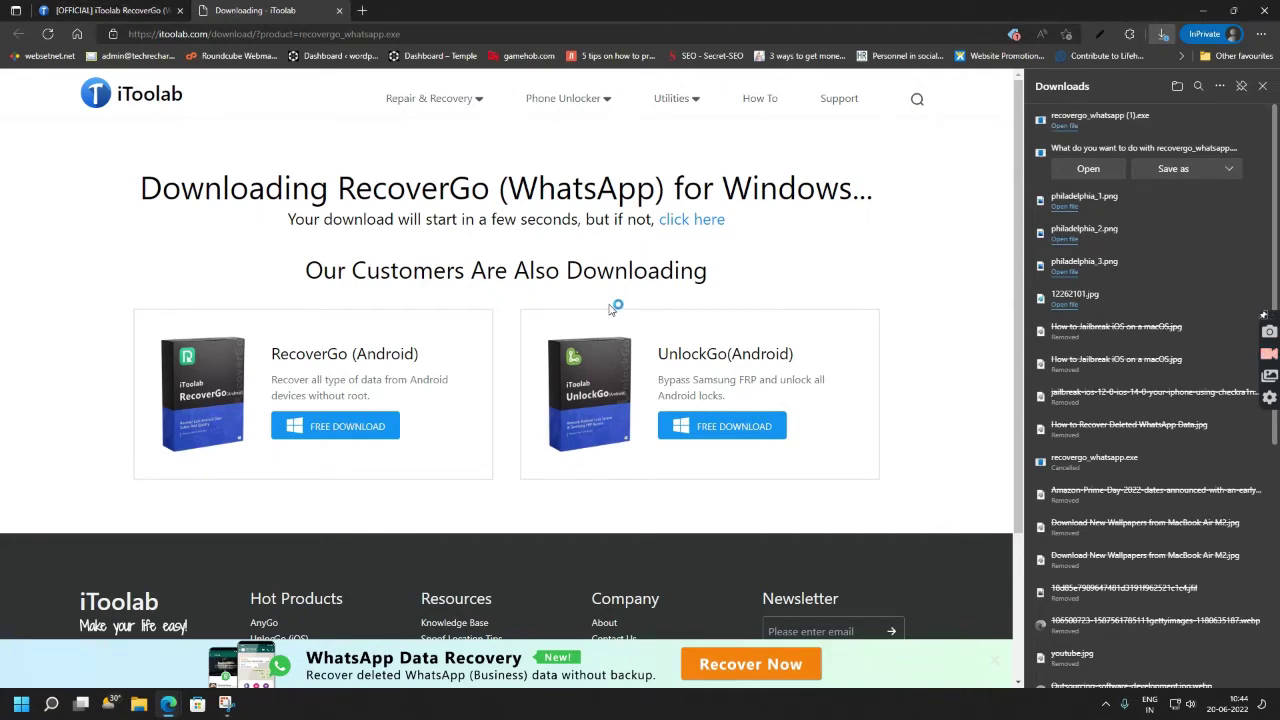
pyautogui.click(666, 384)
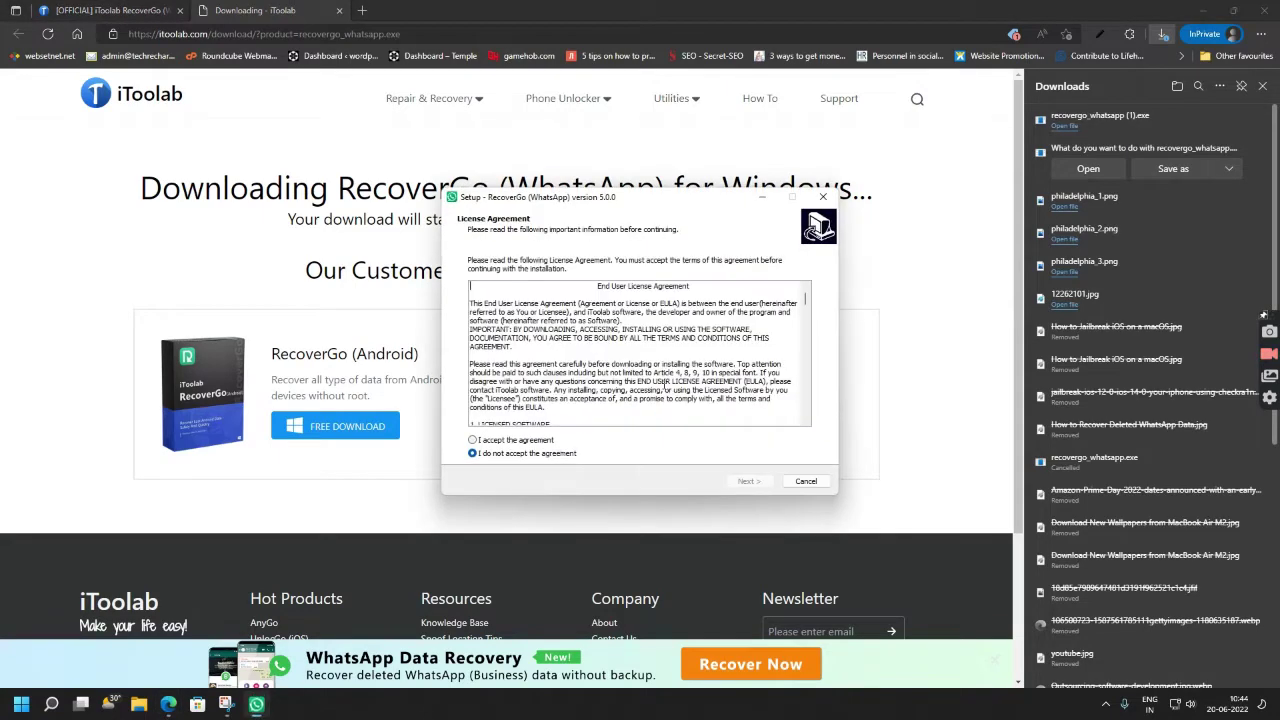
pyautogui.click(540, 438)
pyautogui.click(742, 483)
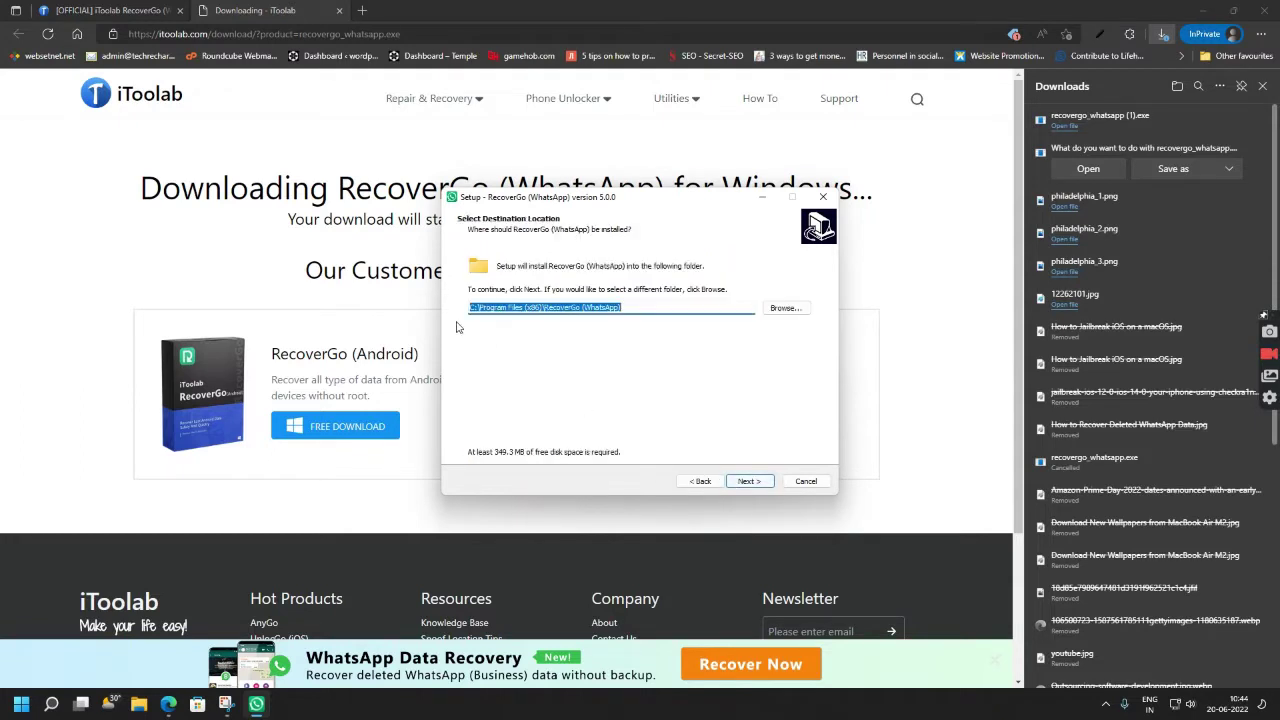
pyautogui.click(741, 482)
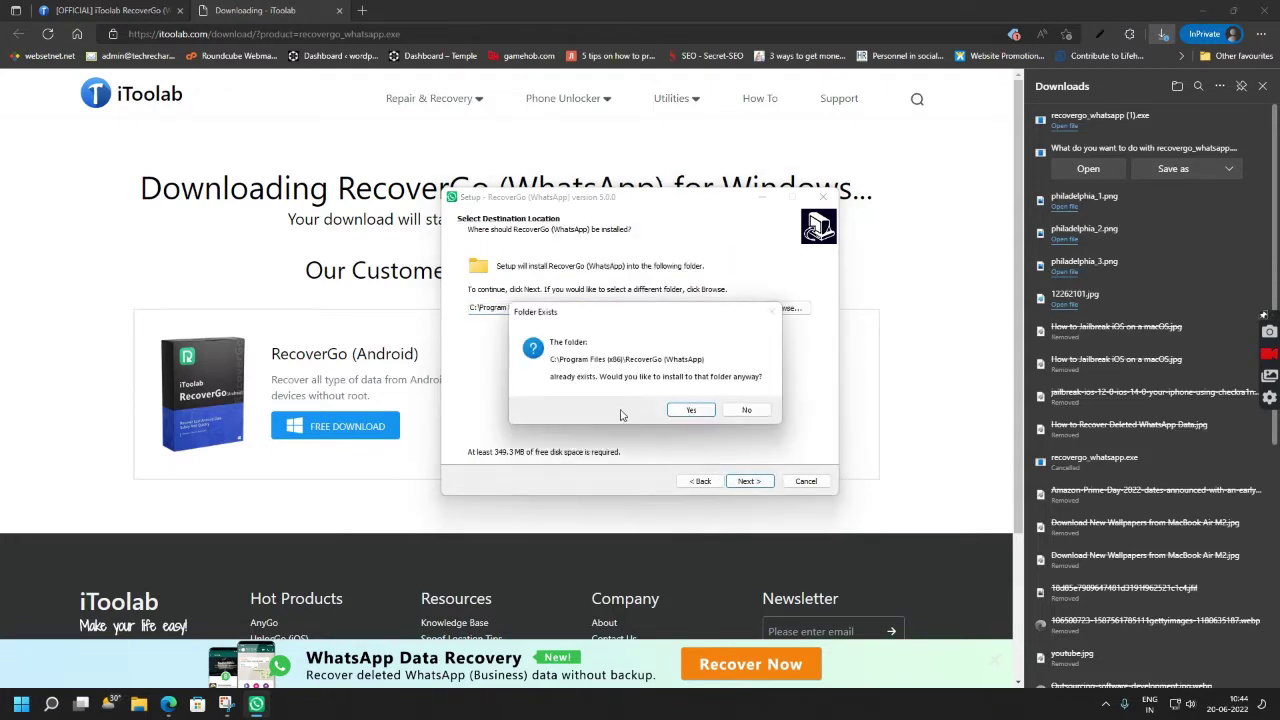
pyautogui.click(689, 413)
pyautogui.click(749, 480)
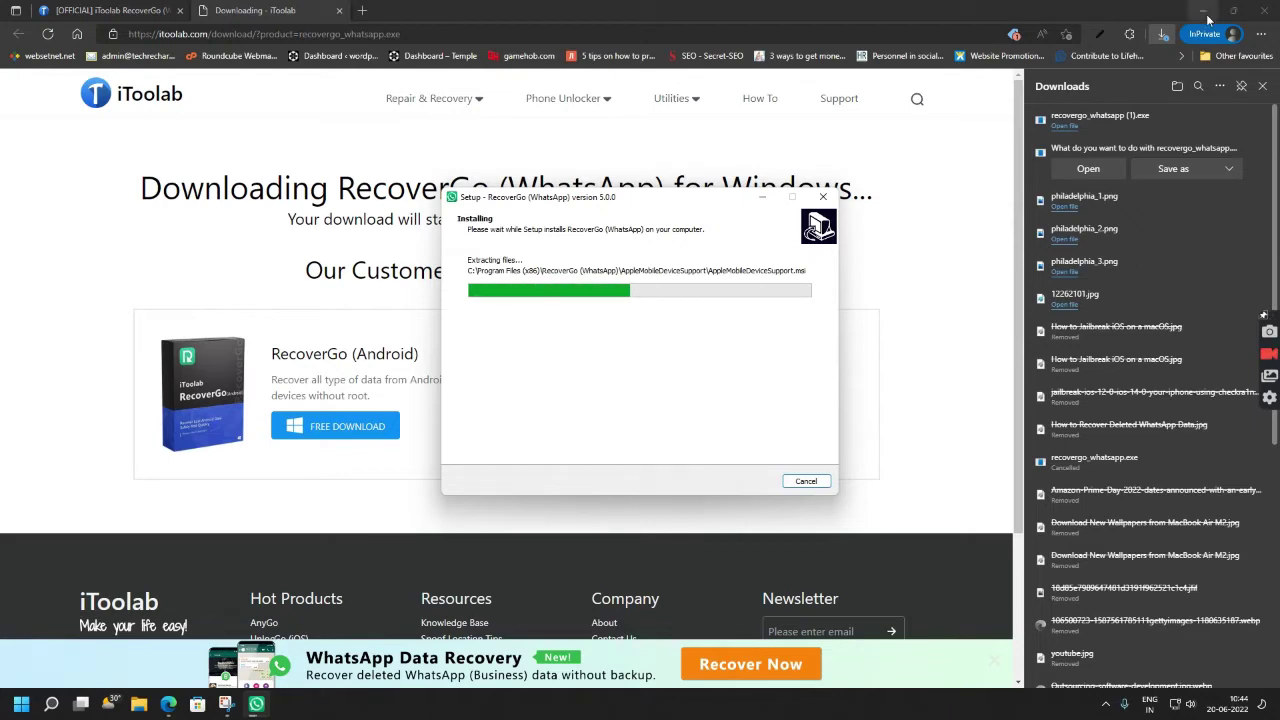
# Minimize the browser, finish the setup with RecoverGo (WhatsApp) launching, and dismiss the prompt for choosing a browser
pyautogui.click(1200, 16)
pyautogui.click(1202, 12)
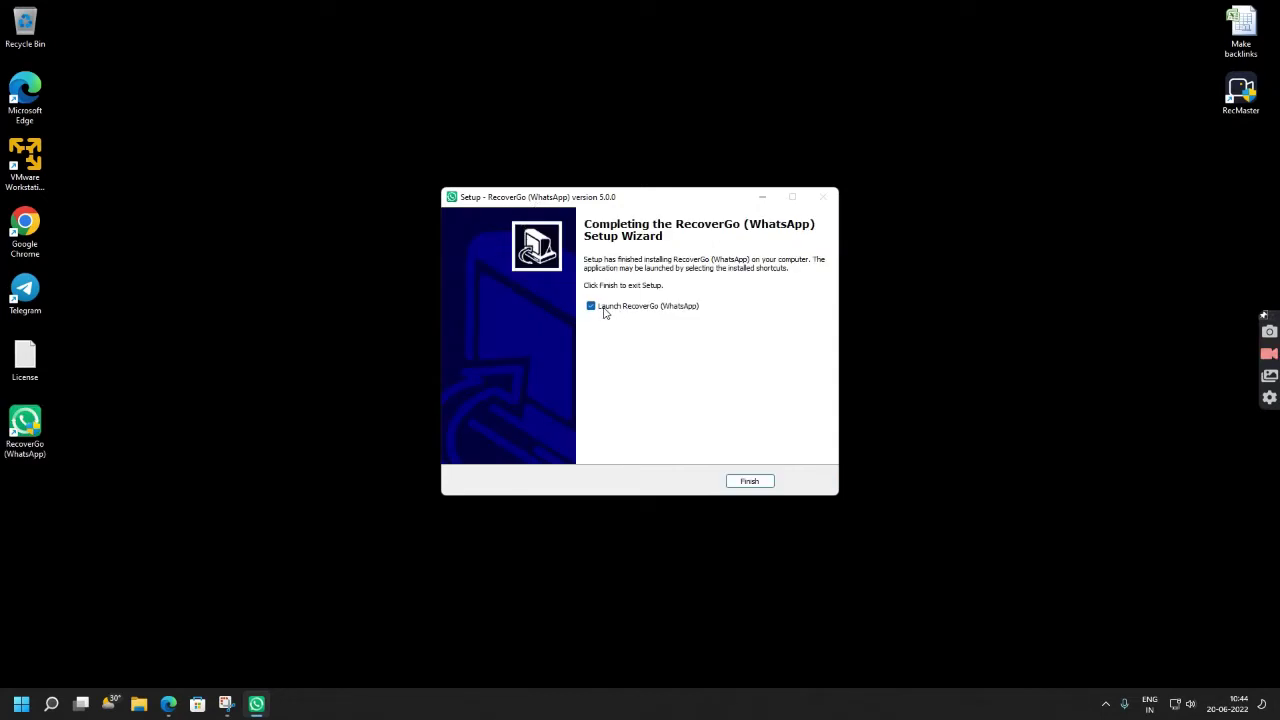
pyautogui.click(740, 481)
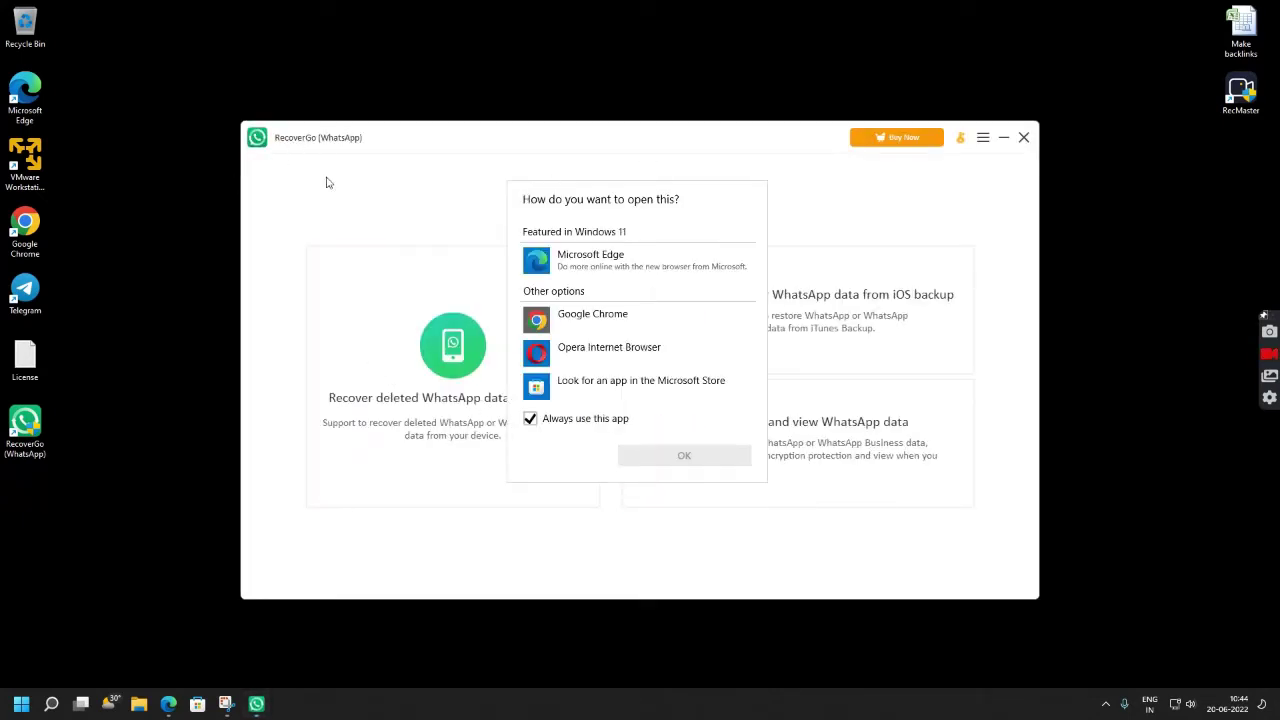
pyautogui.click(836, 245)
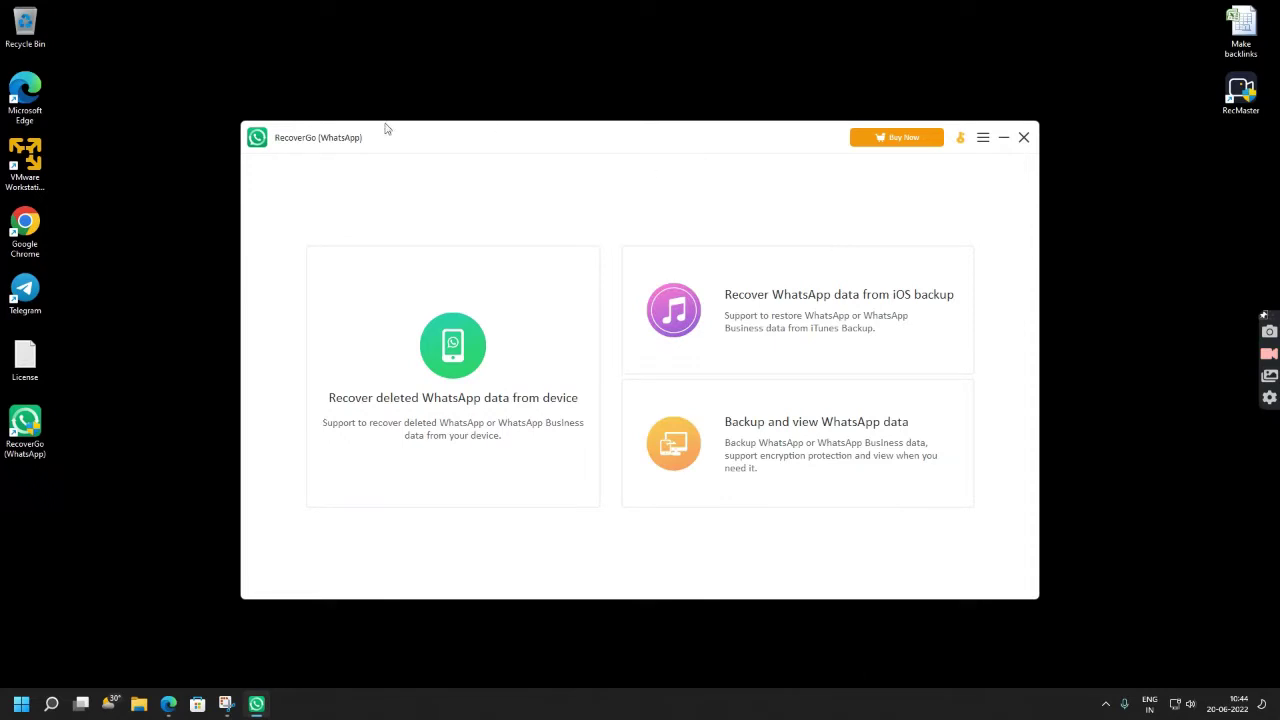
# Open the RecoverGo registration form and fill in the licensed email copied from the License file on the desktop
pyautogui.click(960, 140)
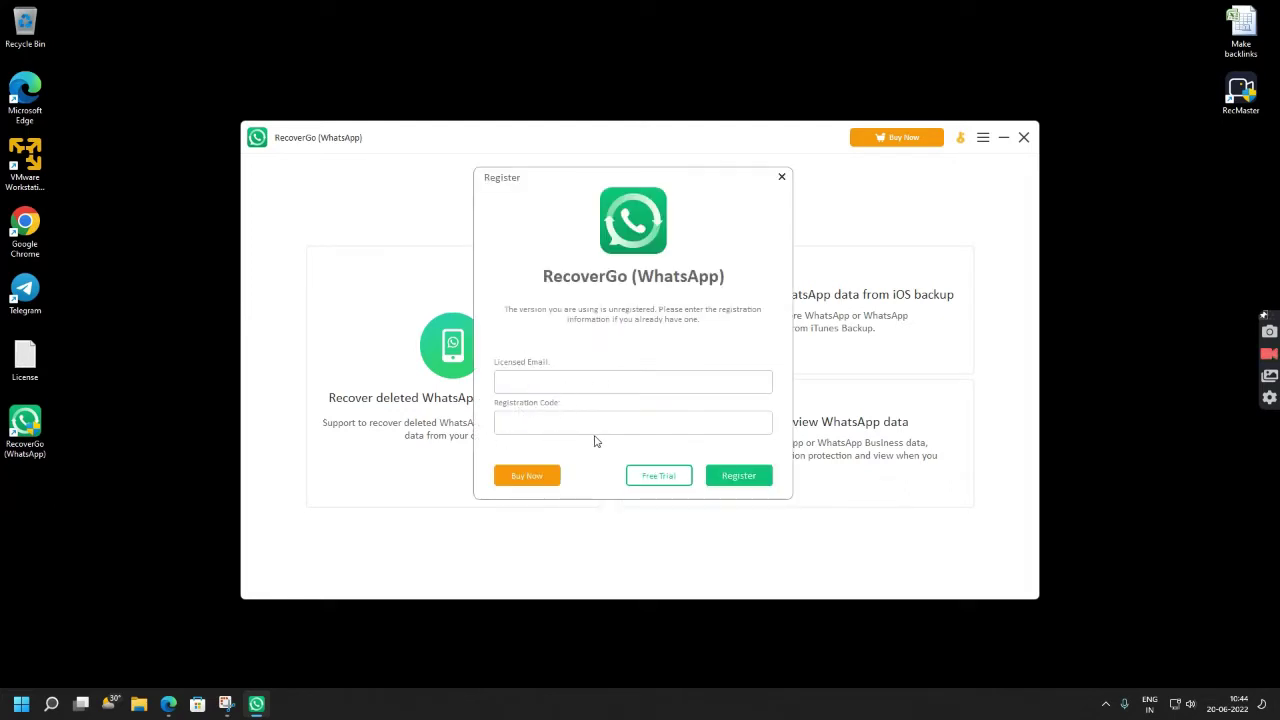
pyautogui.doubleClick(25, 360)
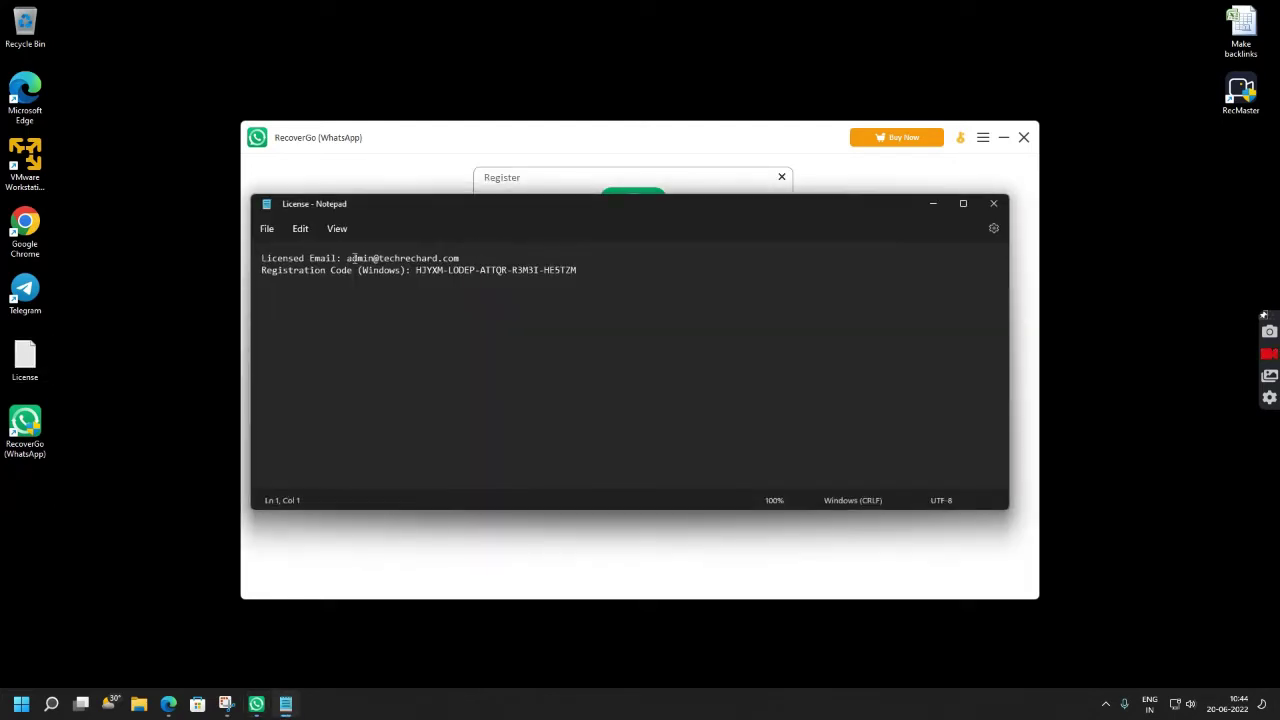
pyautogui.moveTo(348, 258); pyautogui.dragTo(475, 258)
pyautogui.hotkey('ctrl', 'c')
pyautogui.click(933, 203)
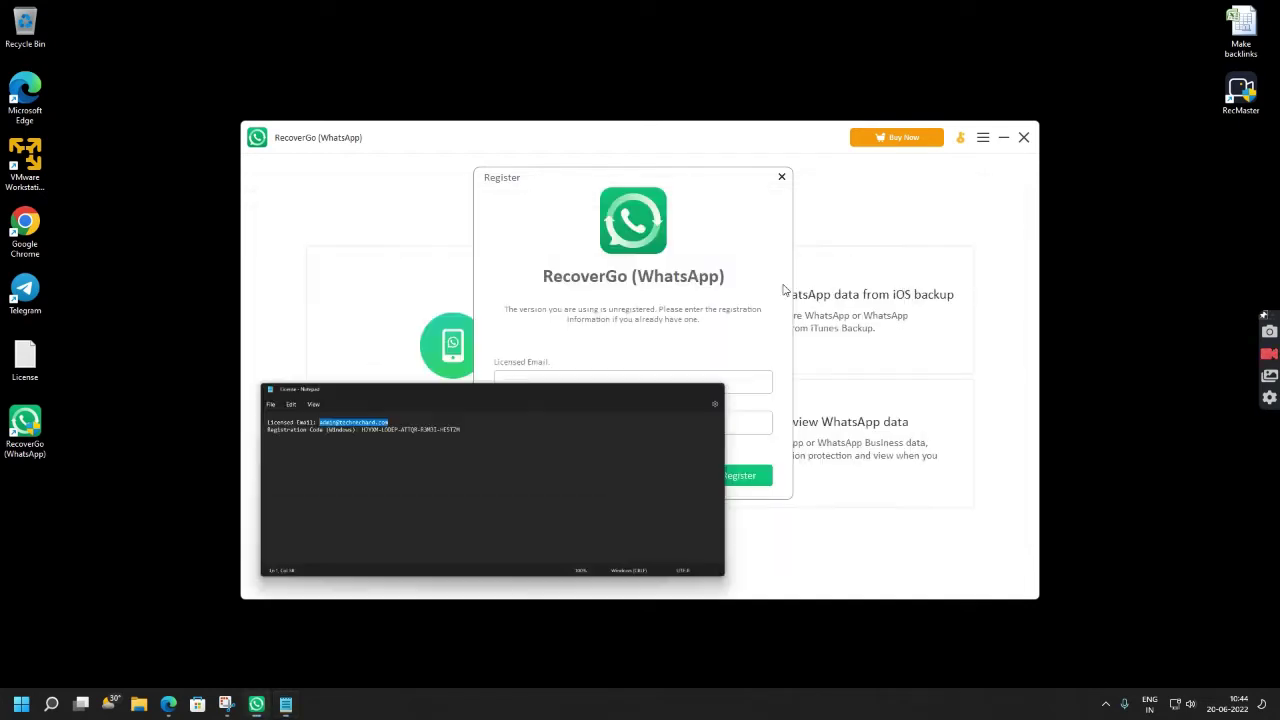
pyautogui.click(586, 382)
pyautogui.hotkey('ctrl', 'v')
# Paste the registration code from the License file into the form, register the program and dismiss the resulting prompts
pyautogui.click(288, 705)
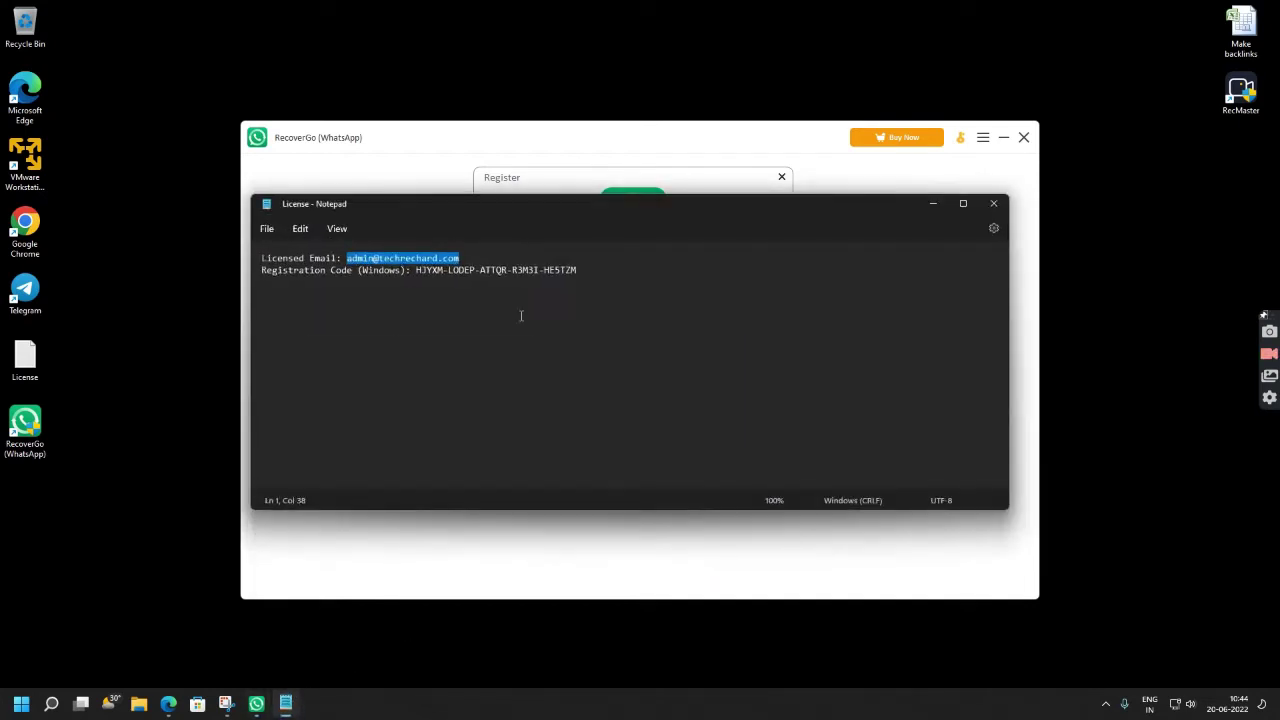
pyautogui.moveTo(417, 270); pyautogui.dragTo(588, 271)
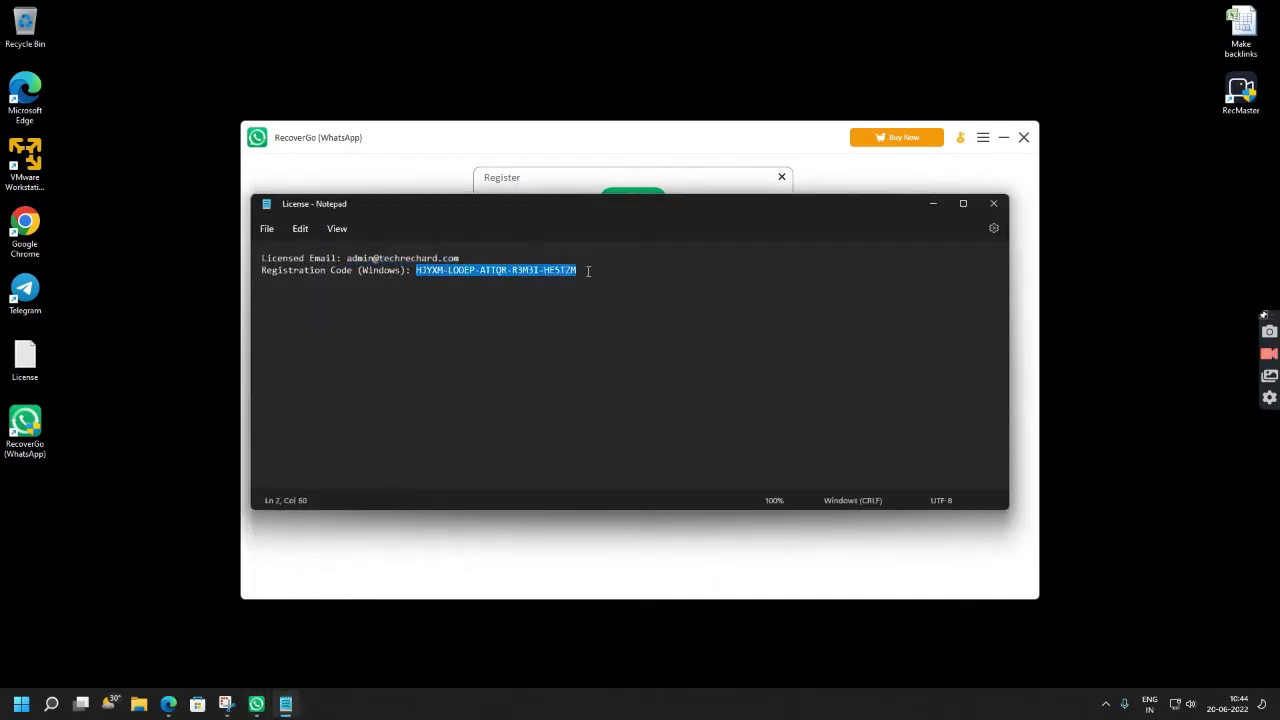
pyautogui.hotkey('ctrl', 'c')
pyautogui.click(584, 174)
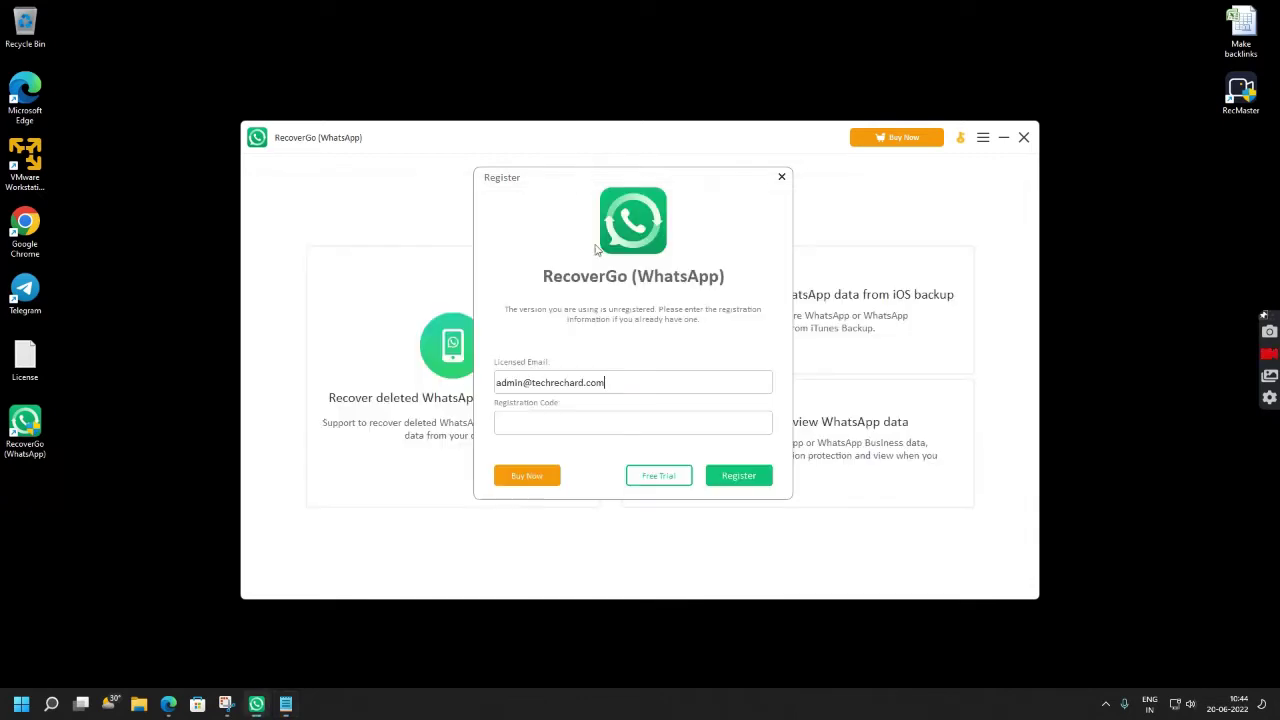
pyautogui.click(590, 416)
pyautogui.hotkey('ctrl', 'v')
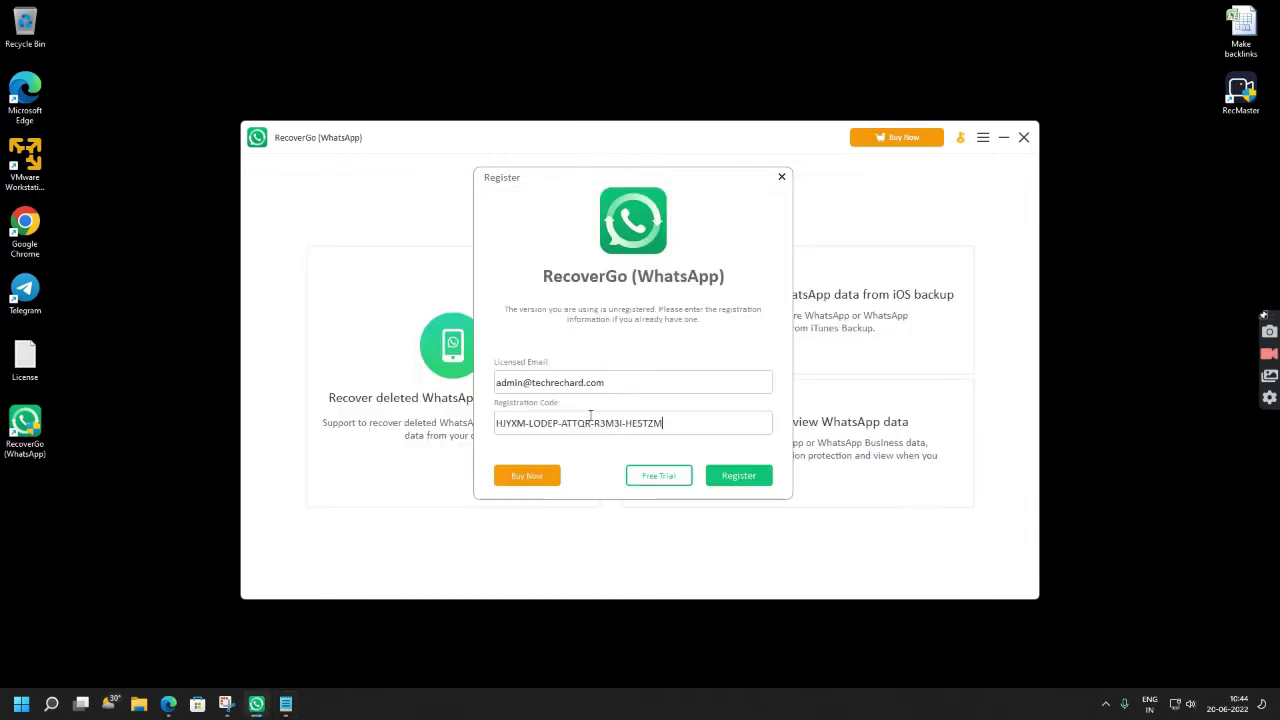
pyautogui.click(735, 479)
pyautogui.click(747, 356)
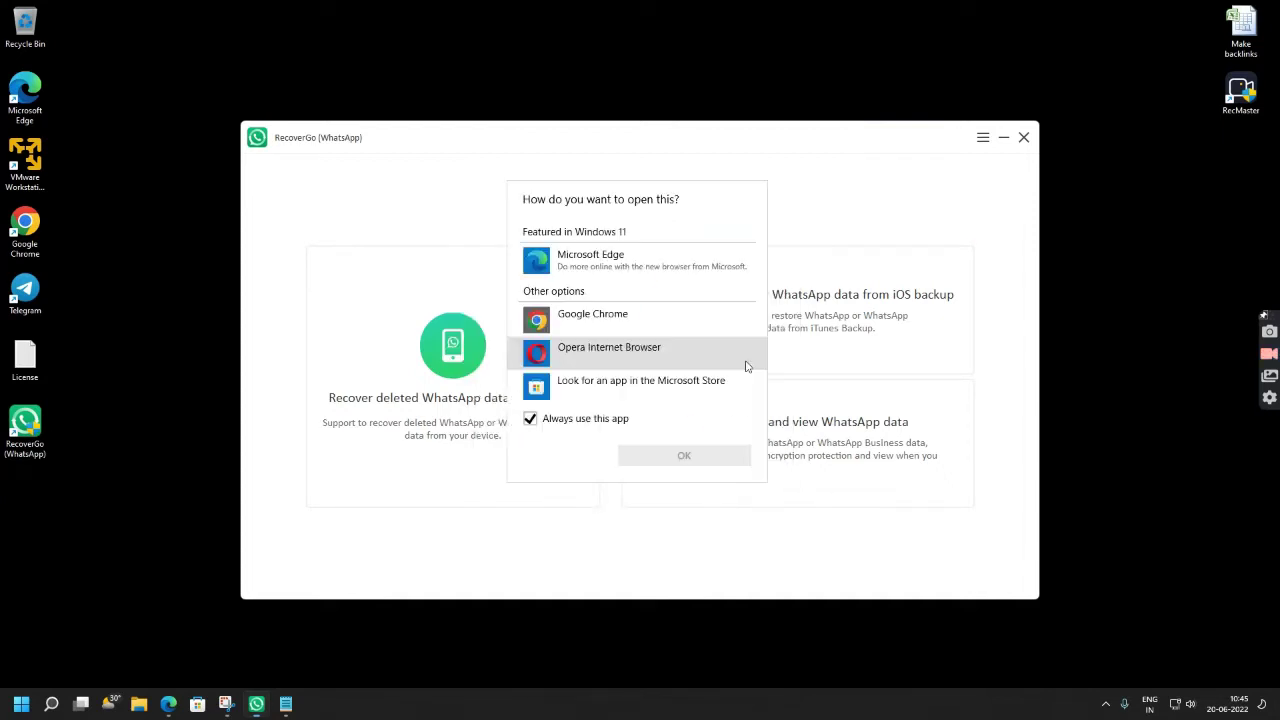
pyautogui.click(822, 259)
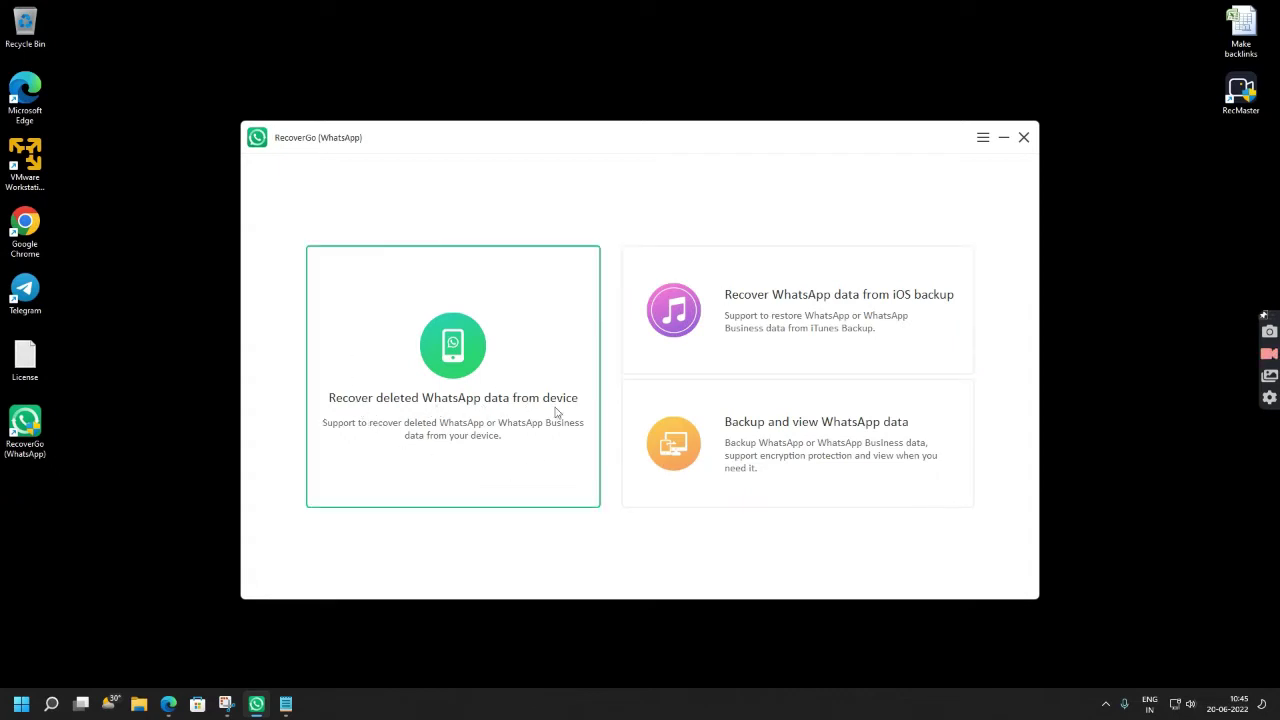
# Scan the connected Samsung phone for deleted WhatsApp data, confirming that WhatsApp is logged in, and close the scan notice
pyautogui.click(502, 404)
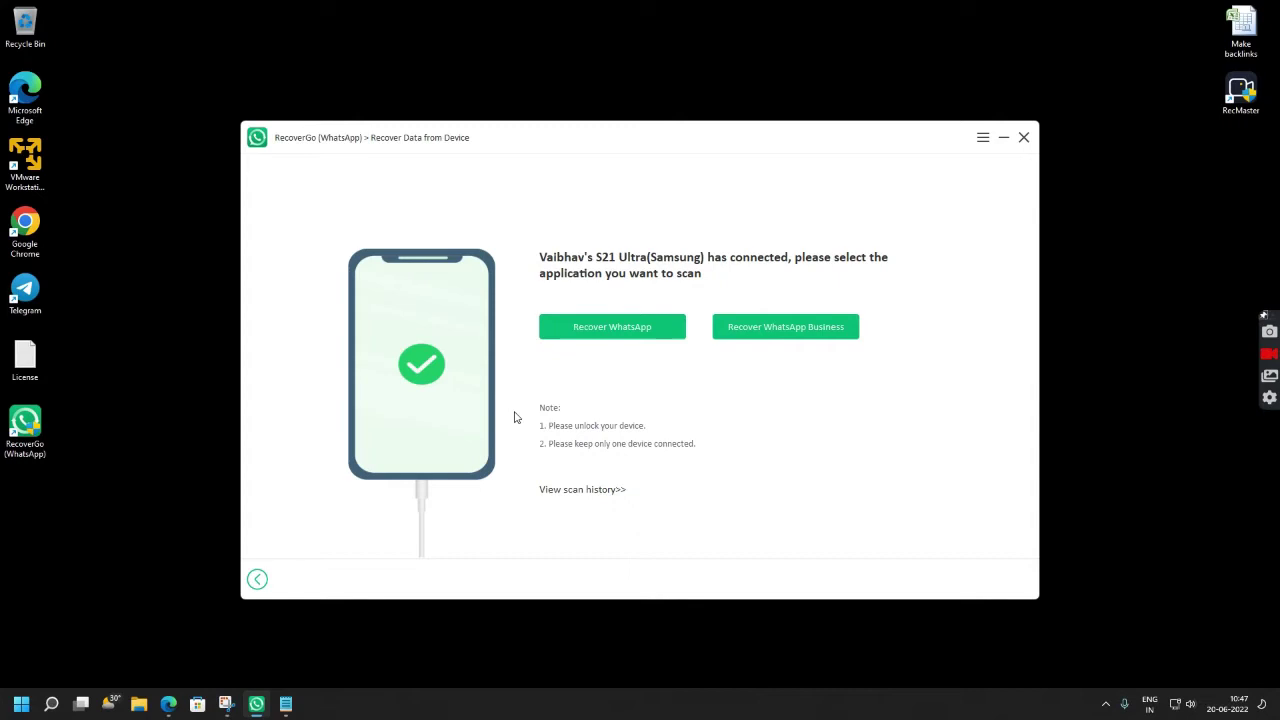
pyautogui.click(615, 335)
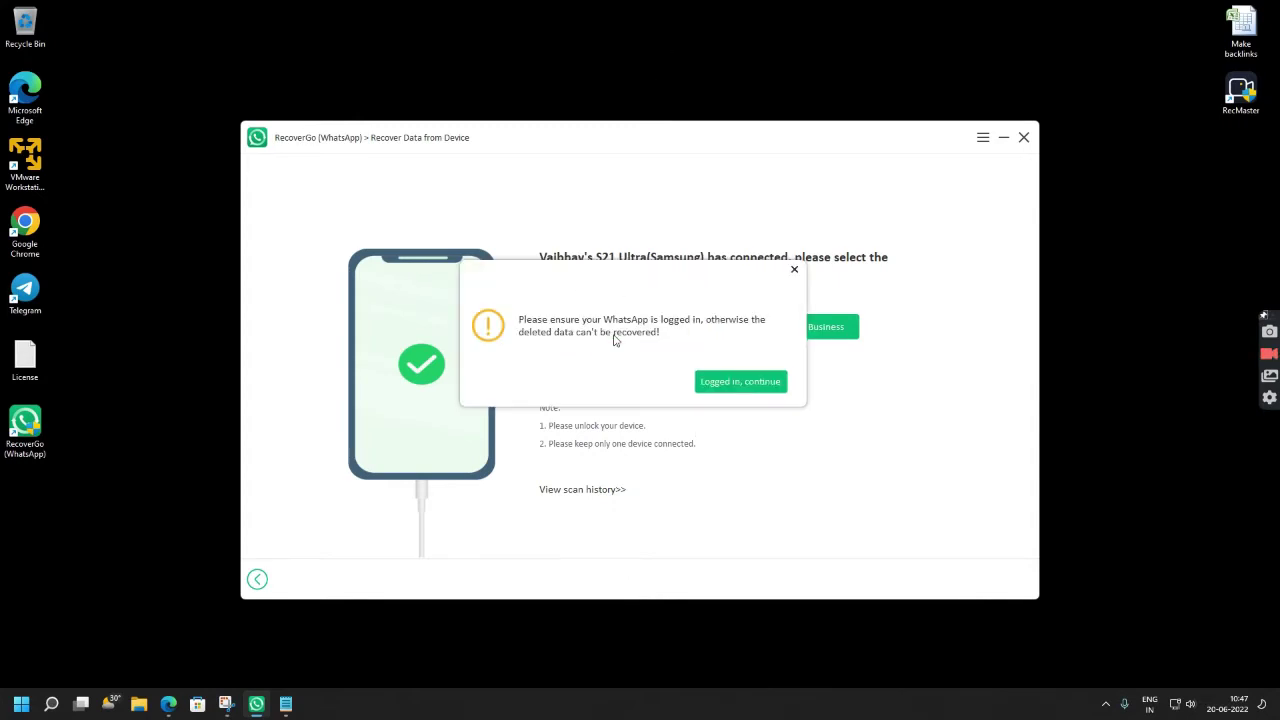
pyautogui.click(721, 385)
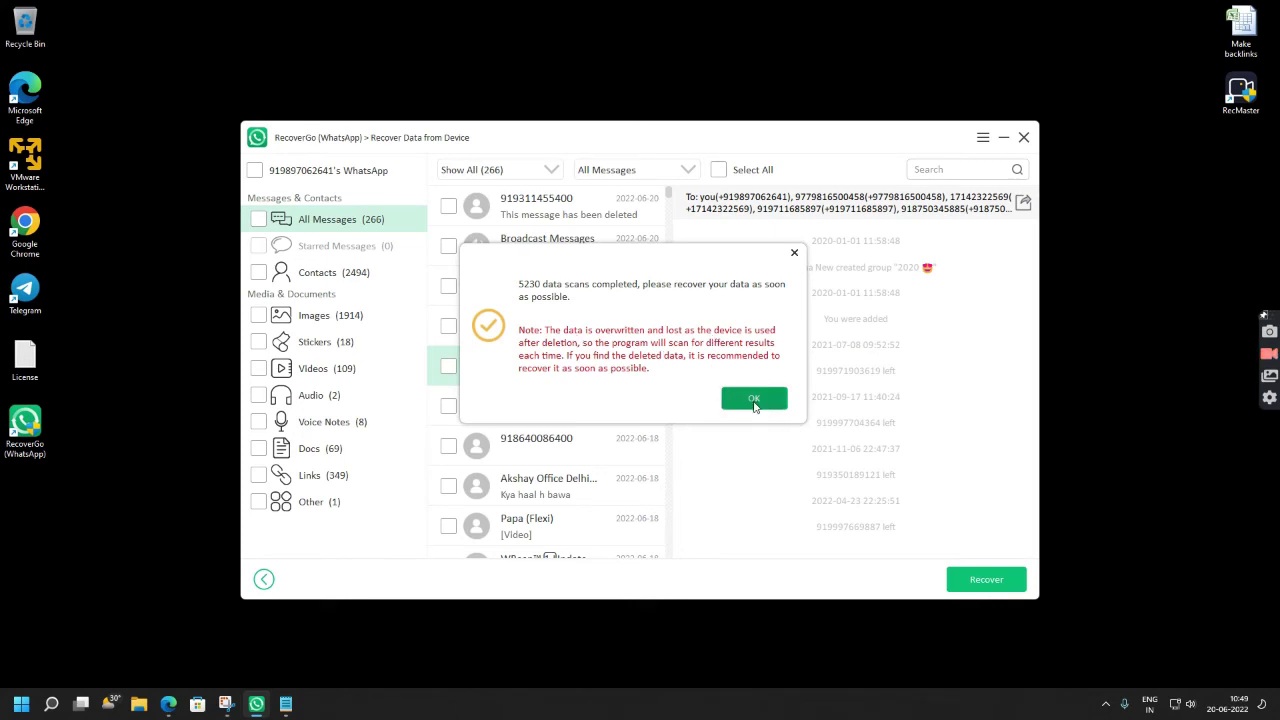
pyautogui.click(754, 400)
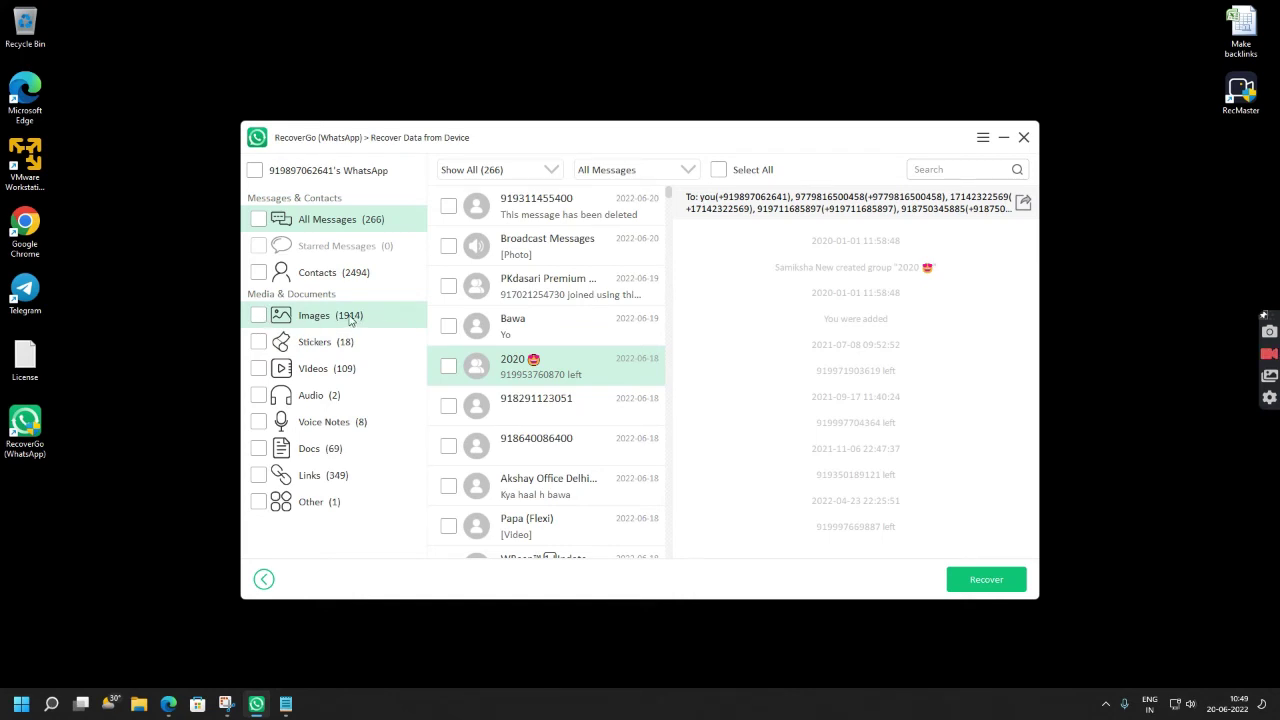
pyautogui.click(258, 316)
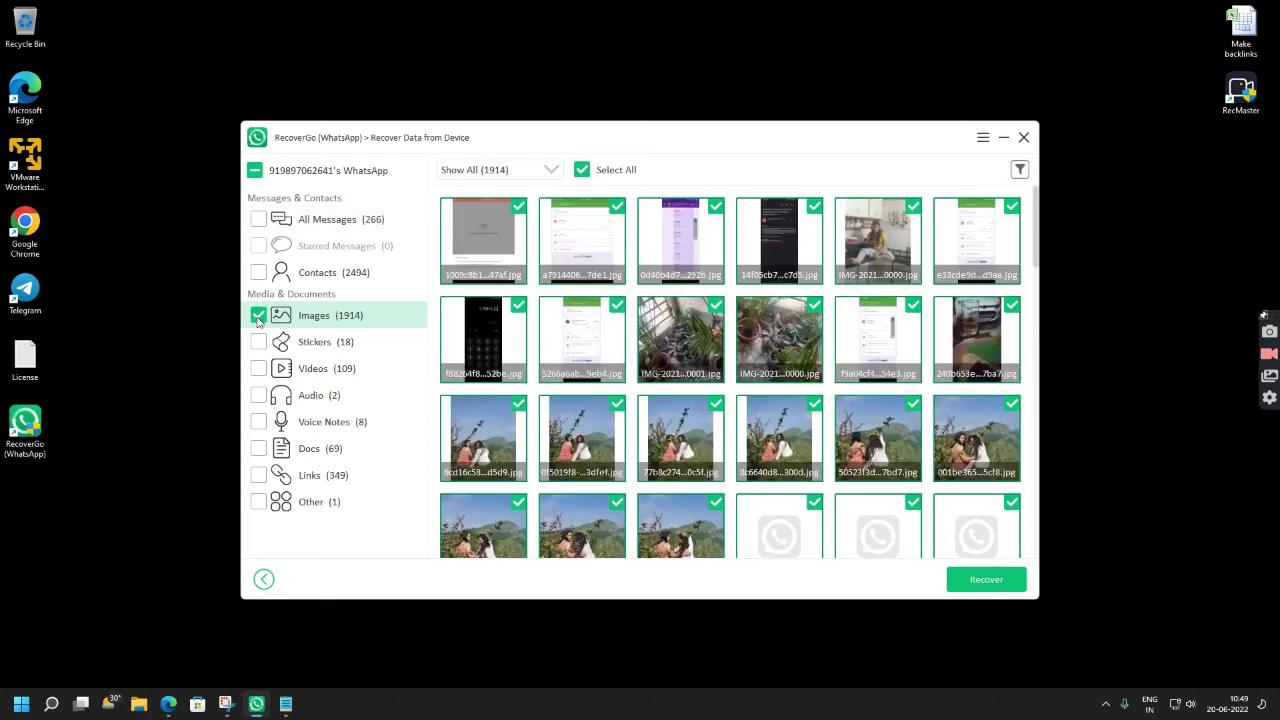
pyautogui.click(258, 316)
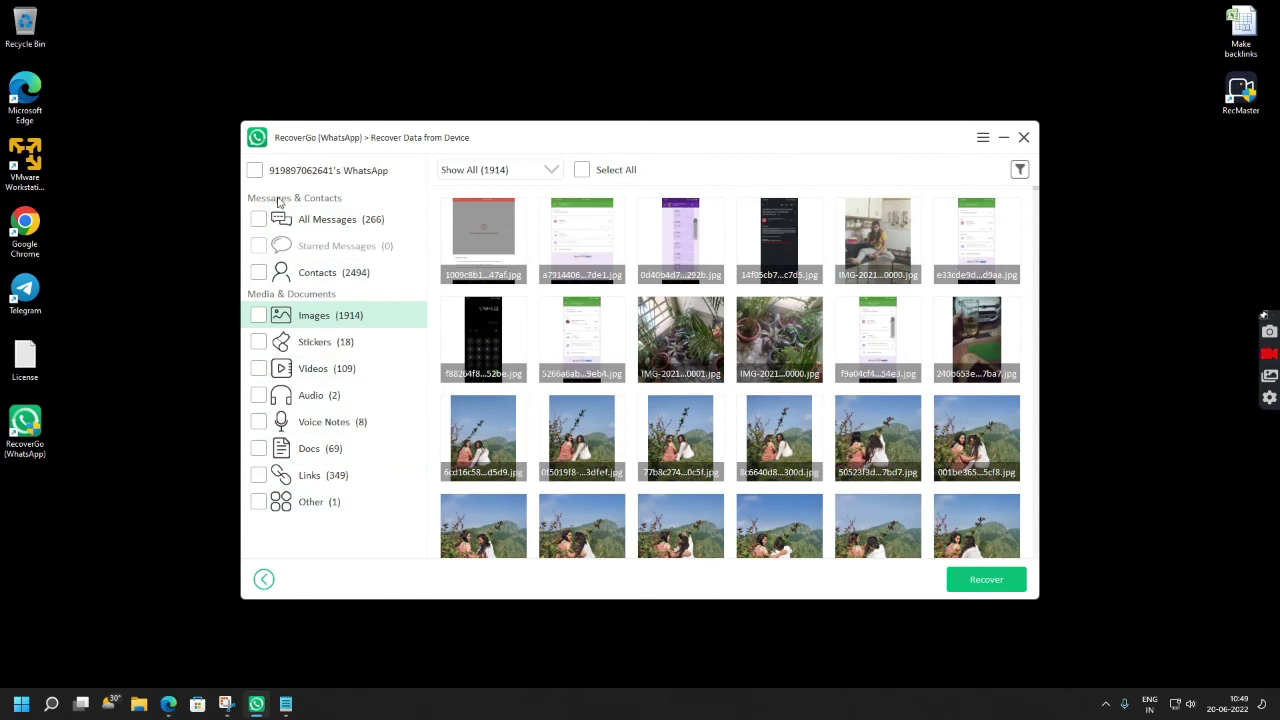
pyautogui.click(255, 171)
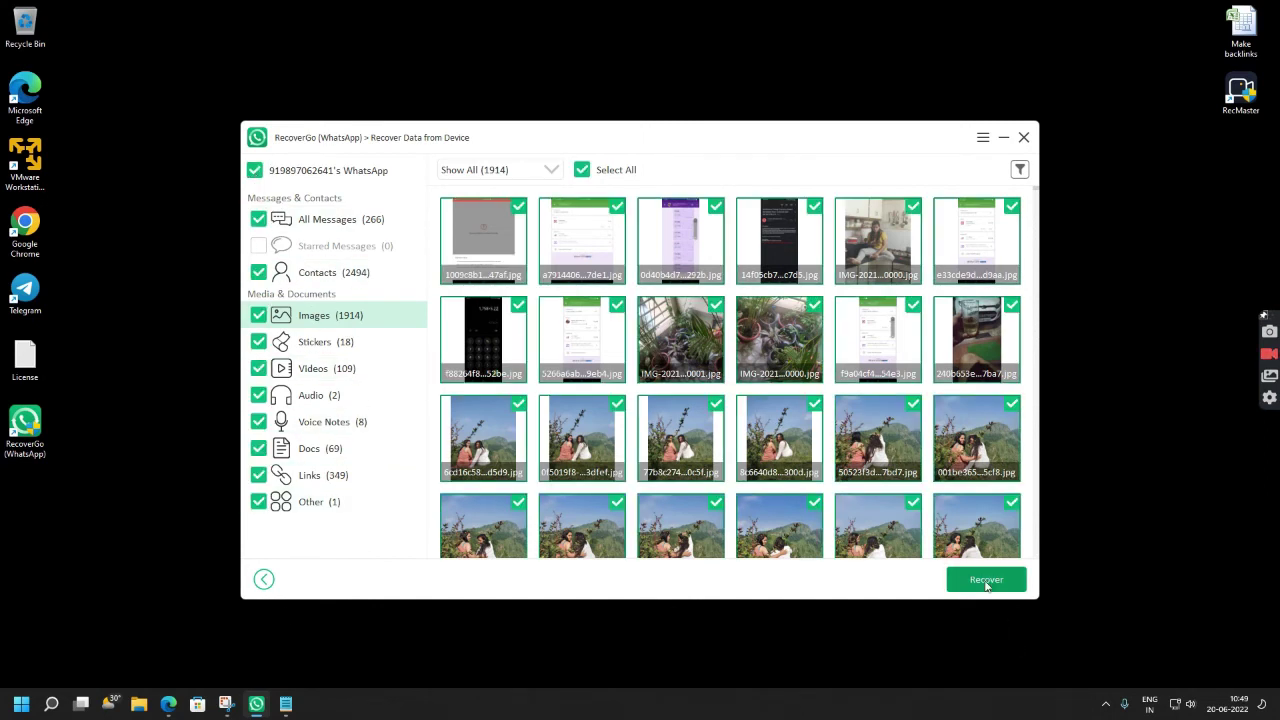
pyautogui.click(257, 172)
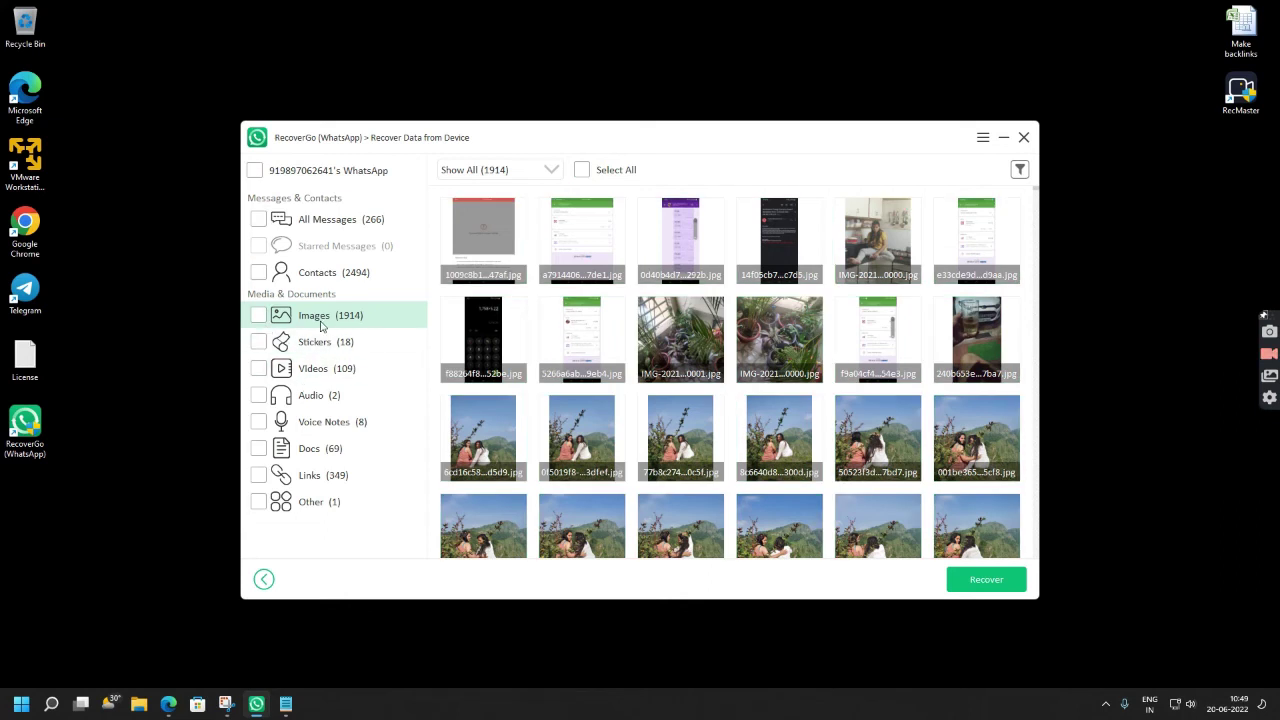
# Select the whole Images category, save the Desktop folder as the data export path and recover the images there
pyautogui.click(258, 316)
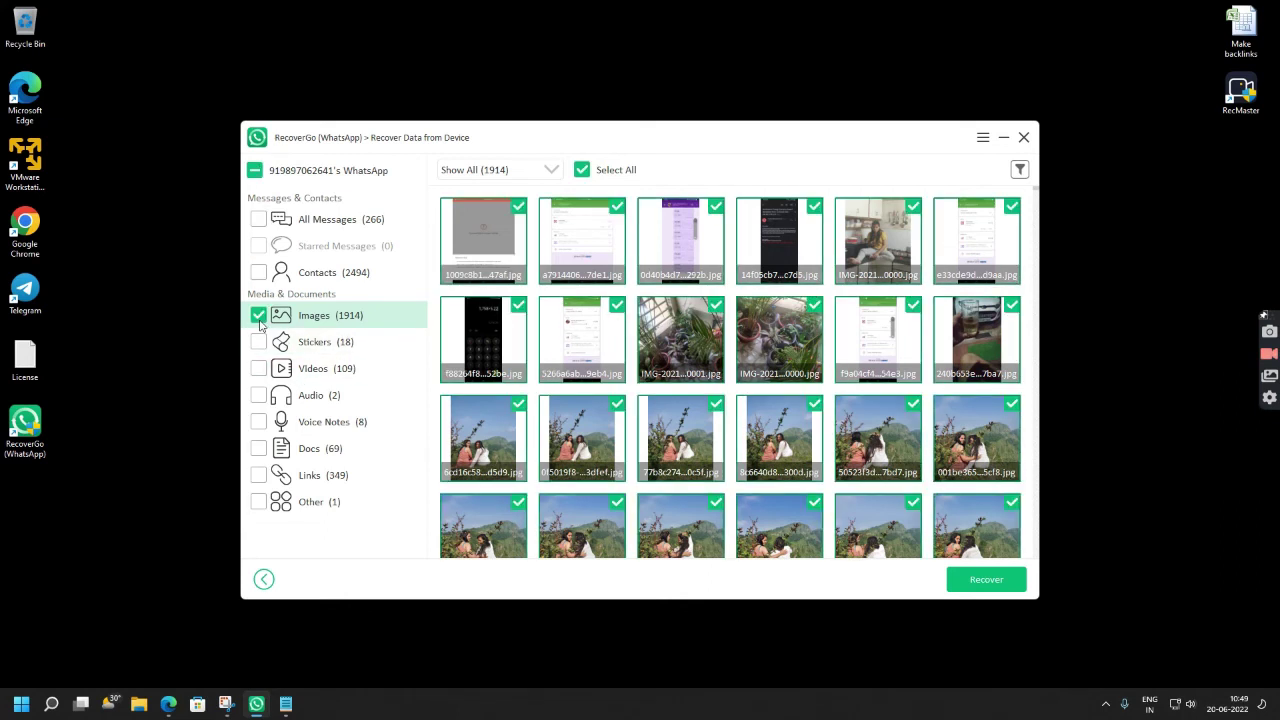
pyautogui.click(986, 580)
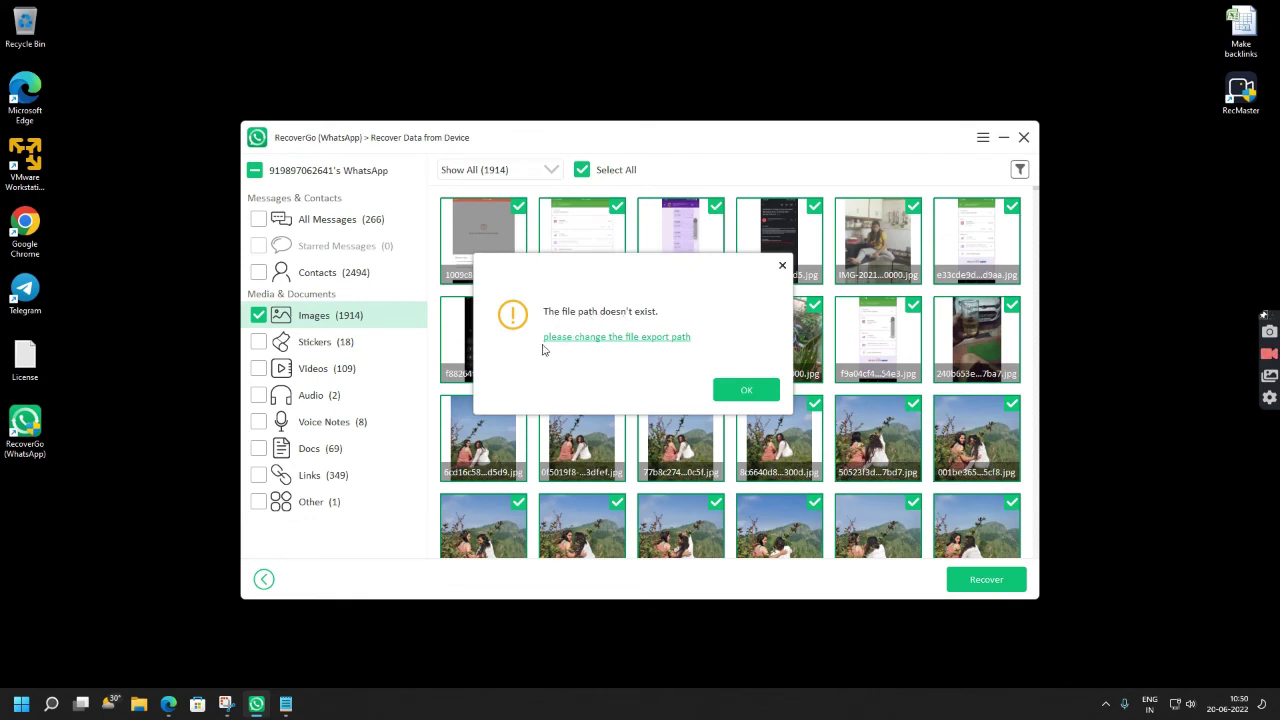
pyautogui.click(587, 340)
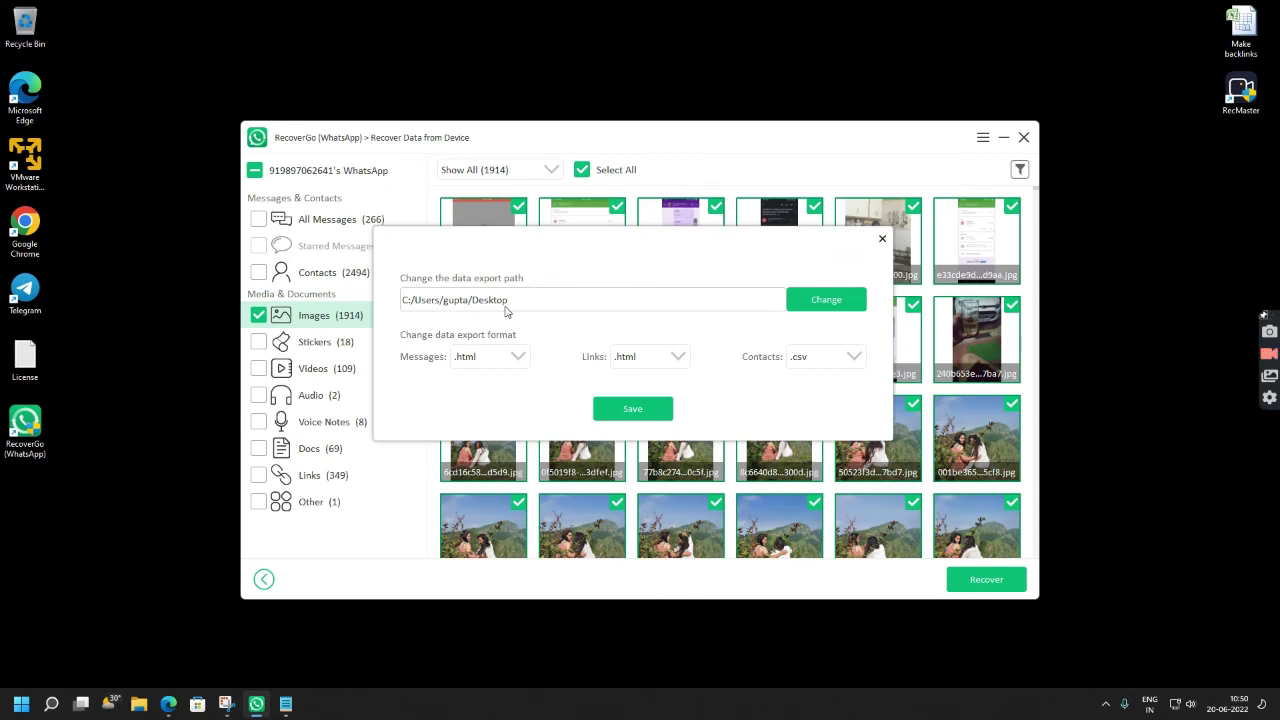
pyautogui.click(616, 410)
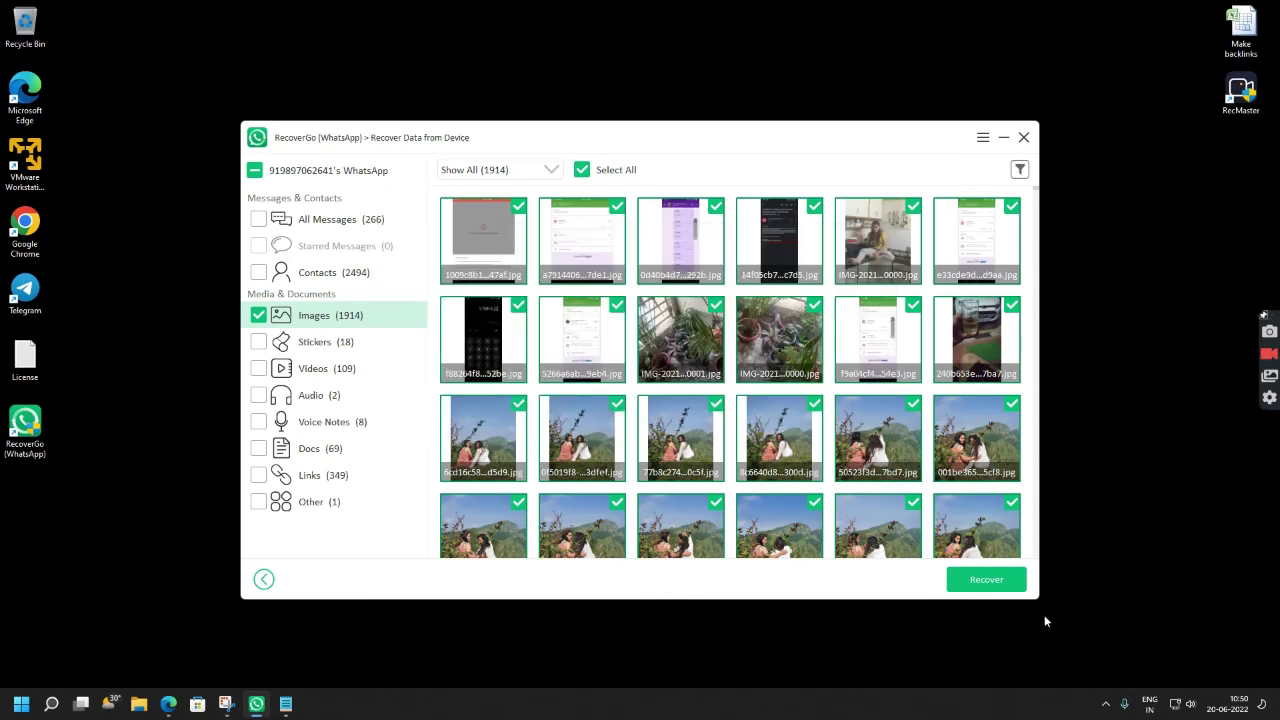
pyautogui.click(975, 582)
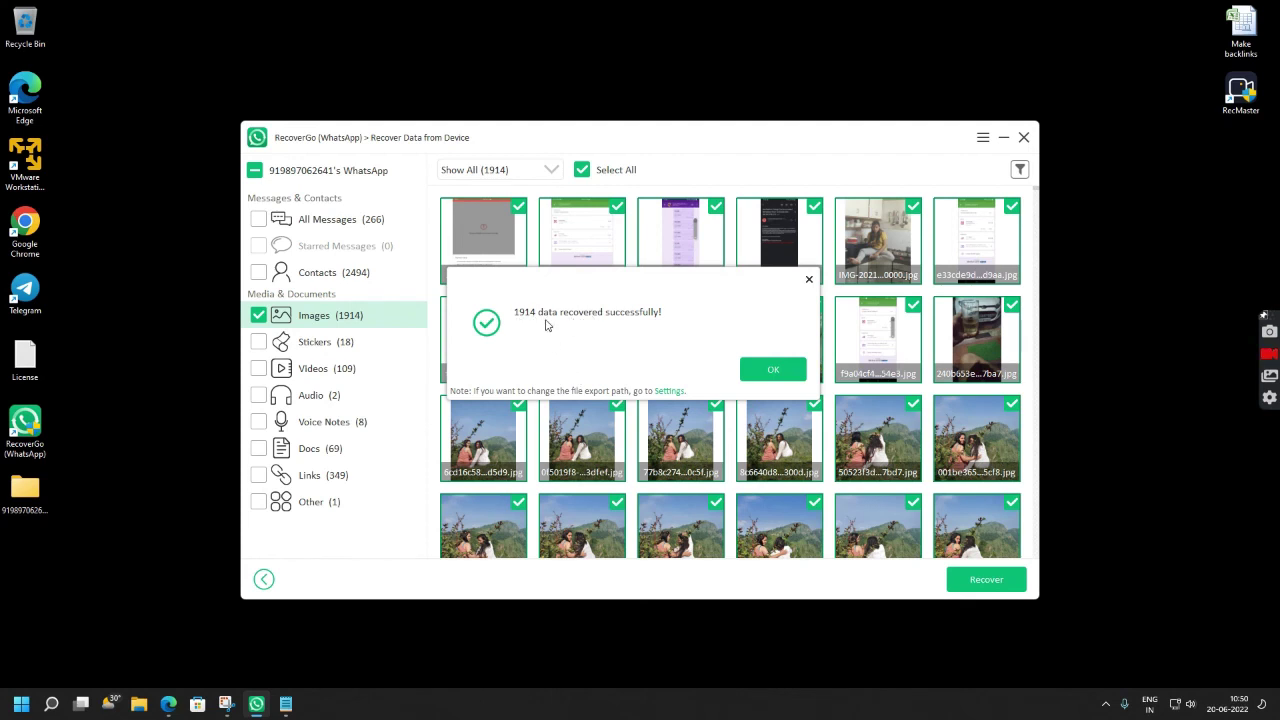
pyautogui.click(772, 368)
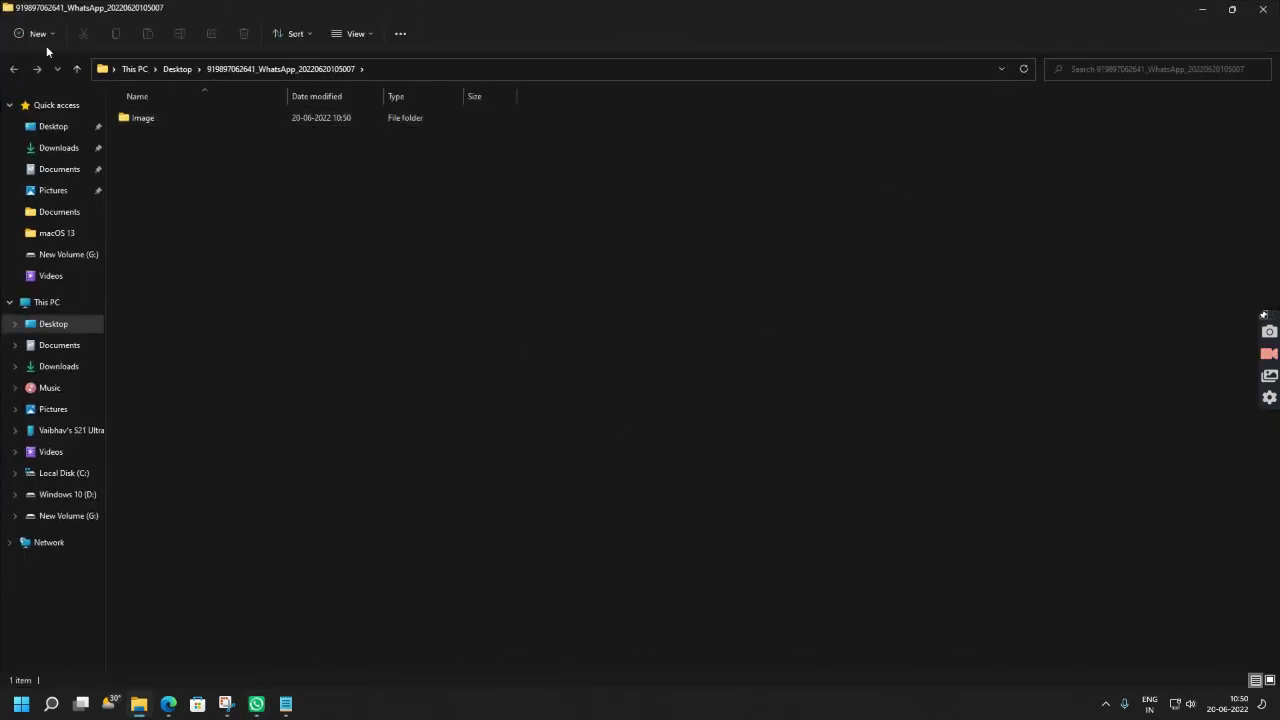
# Look through the recovered pictures in the export folder's Image subfolder, and close the file window
pyautogui.doubleClick(150, 118)
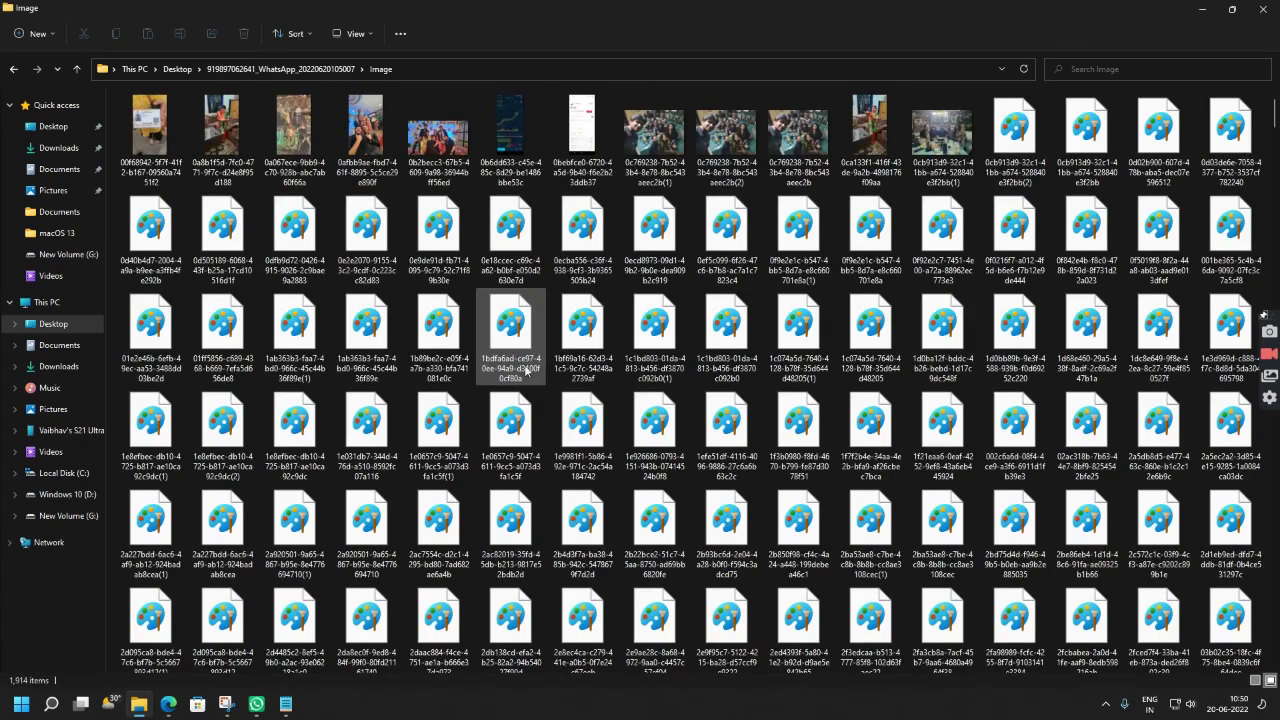
pyautogui.scroll(-10, 524, 373)
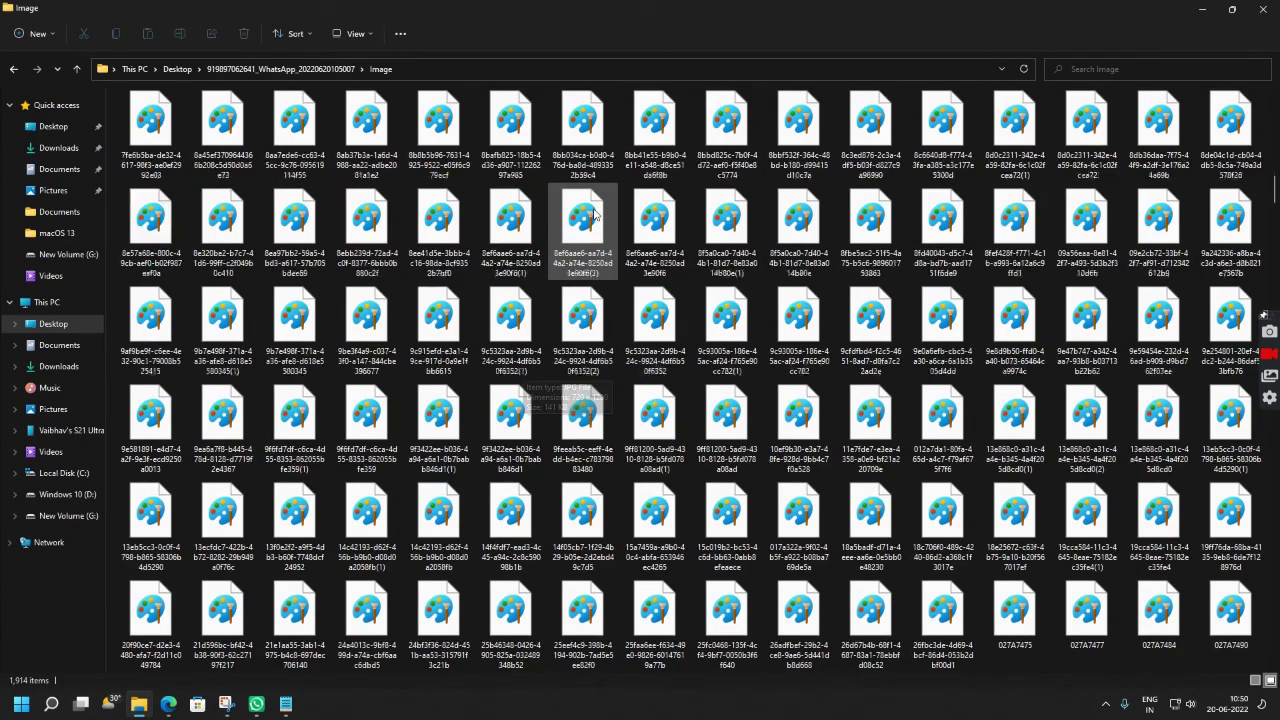
pyautogui.scroll(-15, 594, 222)
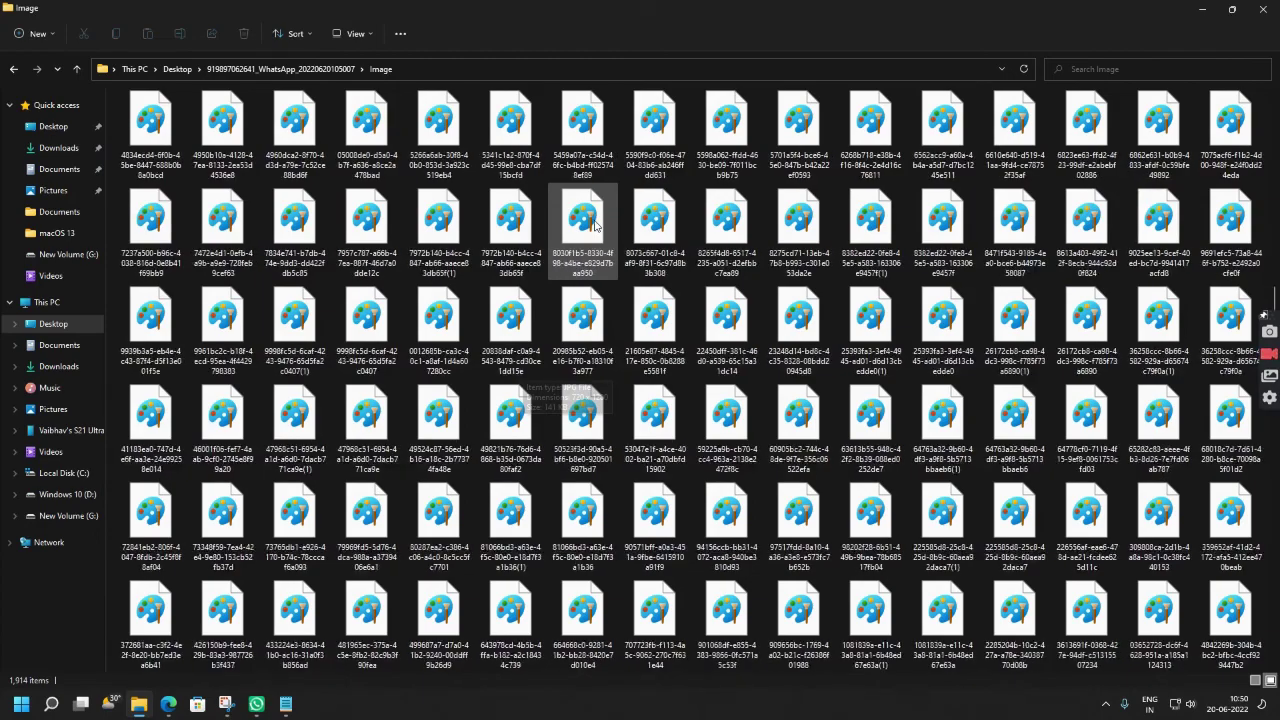
pyautogui.scroll(-15, 594, 222)
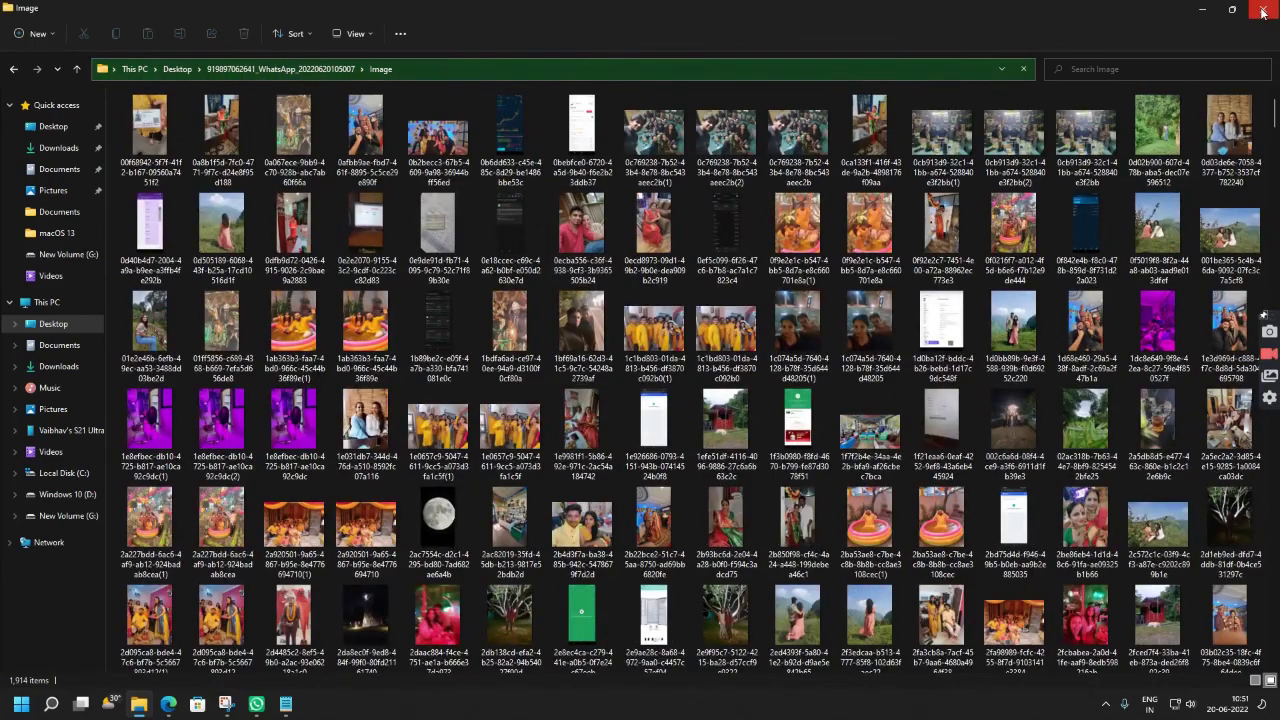
pyautogui.click(1262, 12)
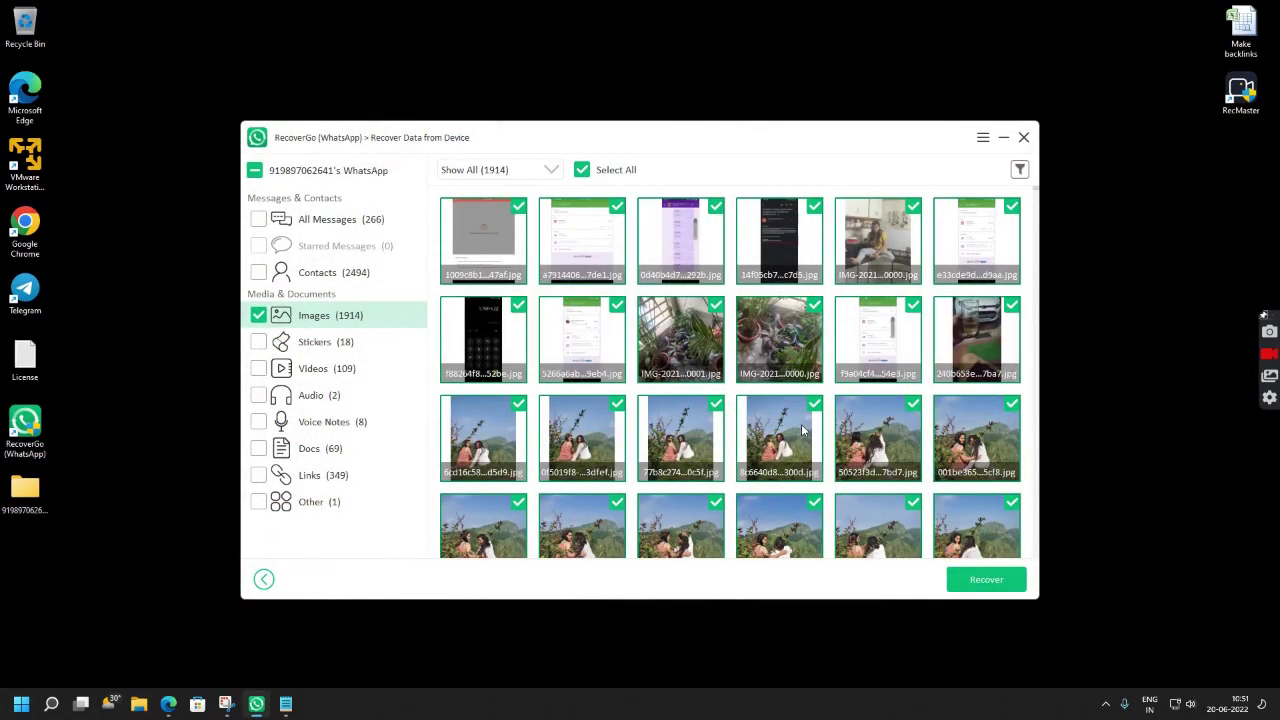